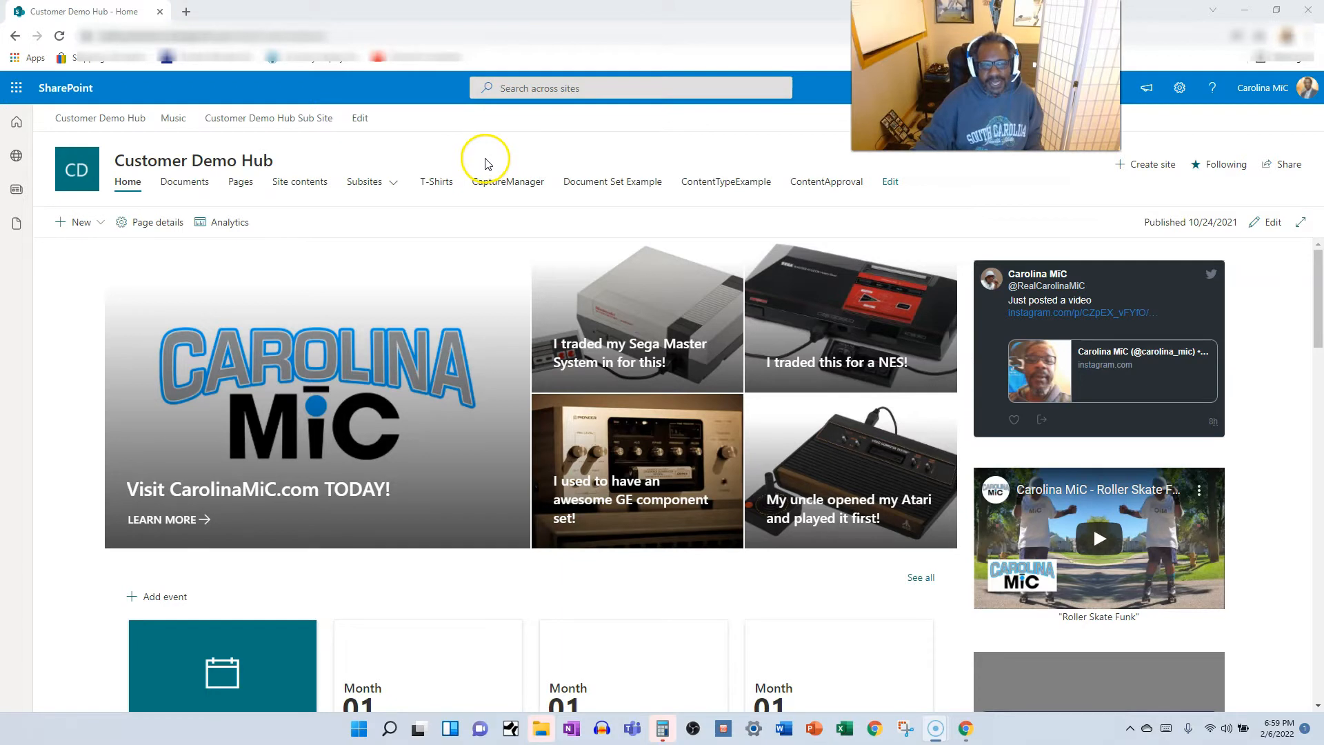
Open the hub's site contents, look through its document libraries and lists, and return to the home page
left_click(1181, 90)
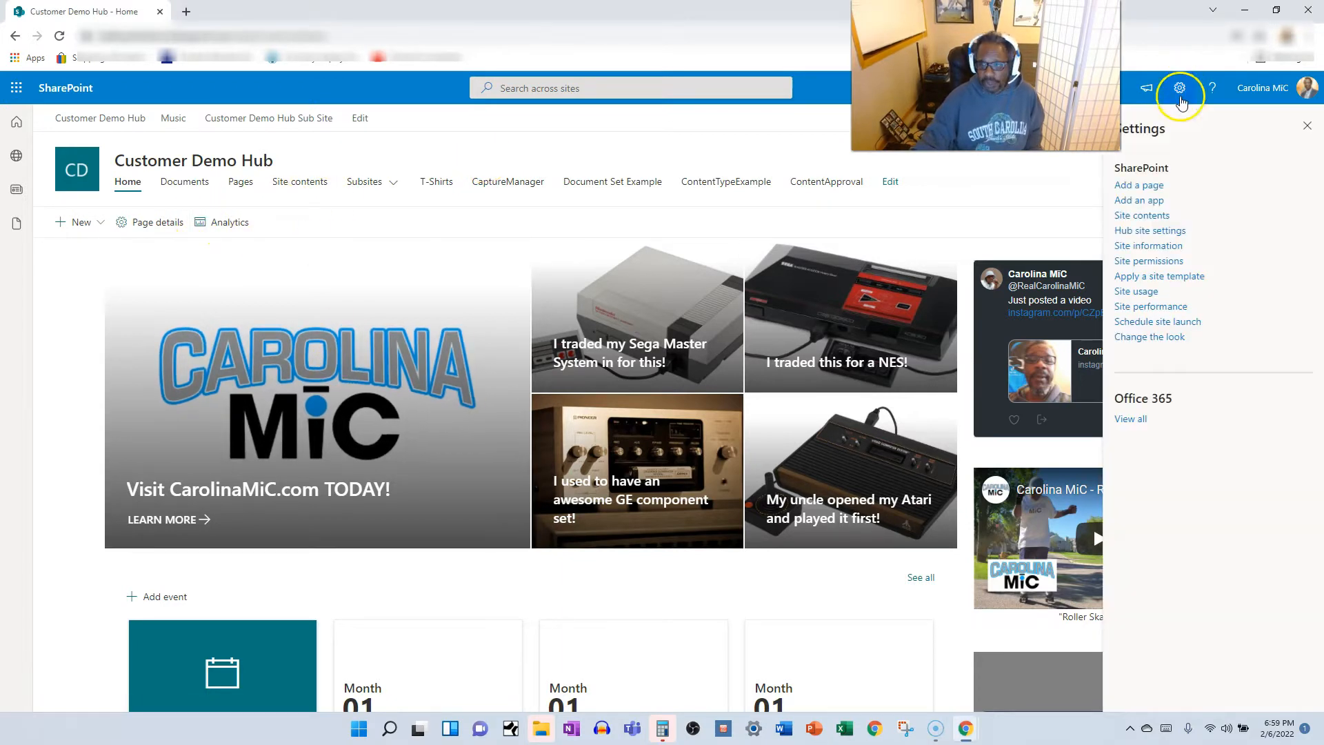
left_click(1141, 215)
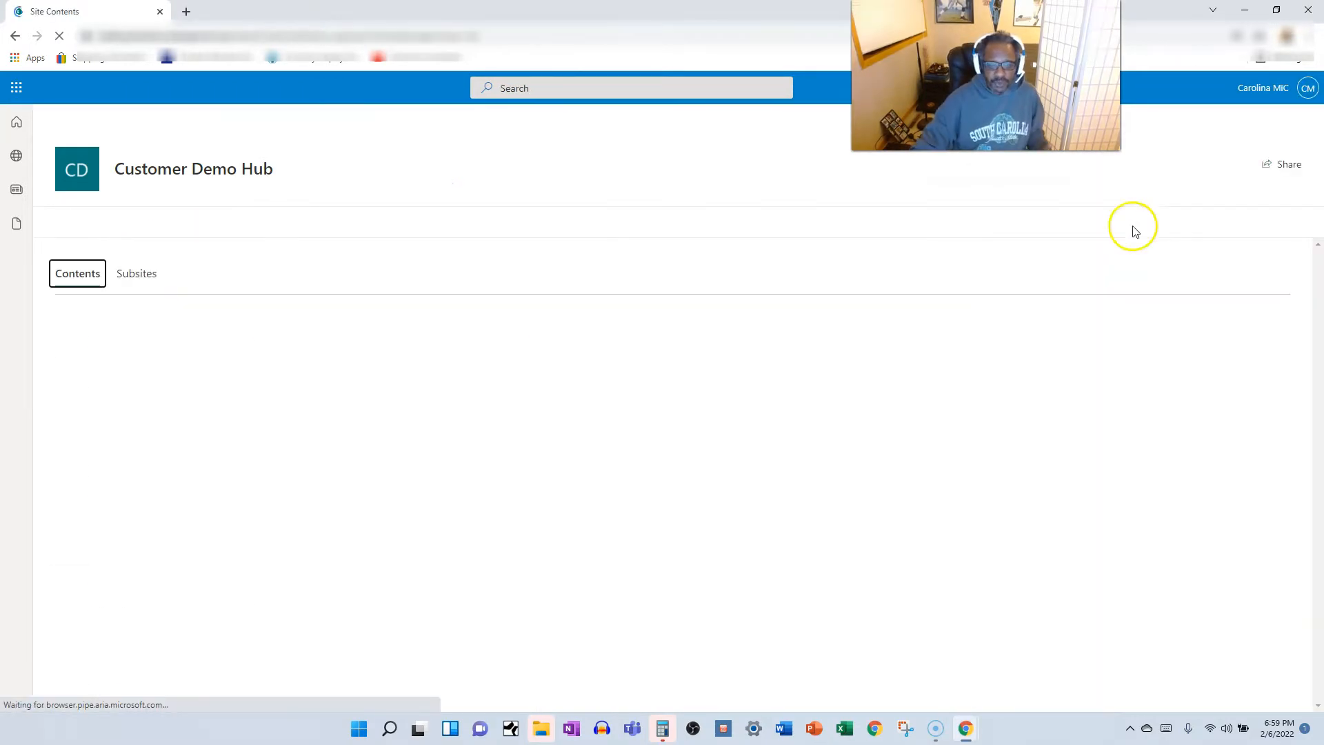
scroll(86, 474, "down", 4)
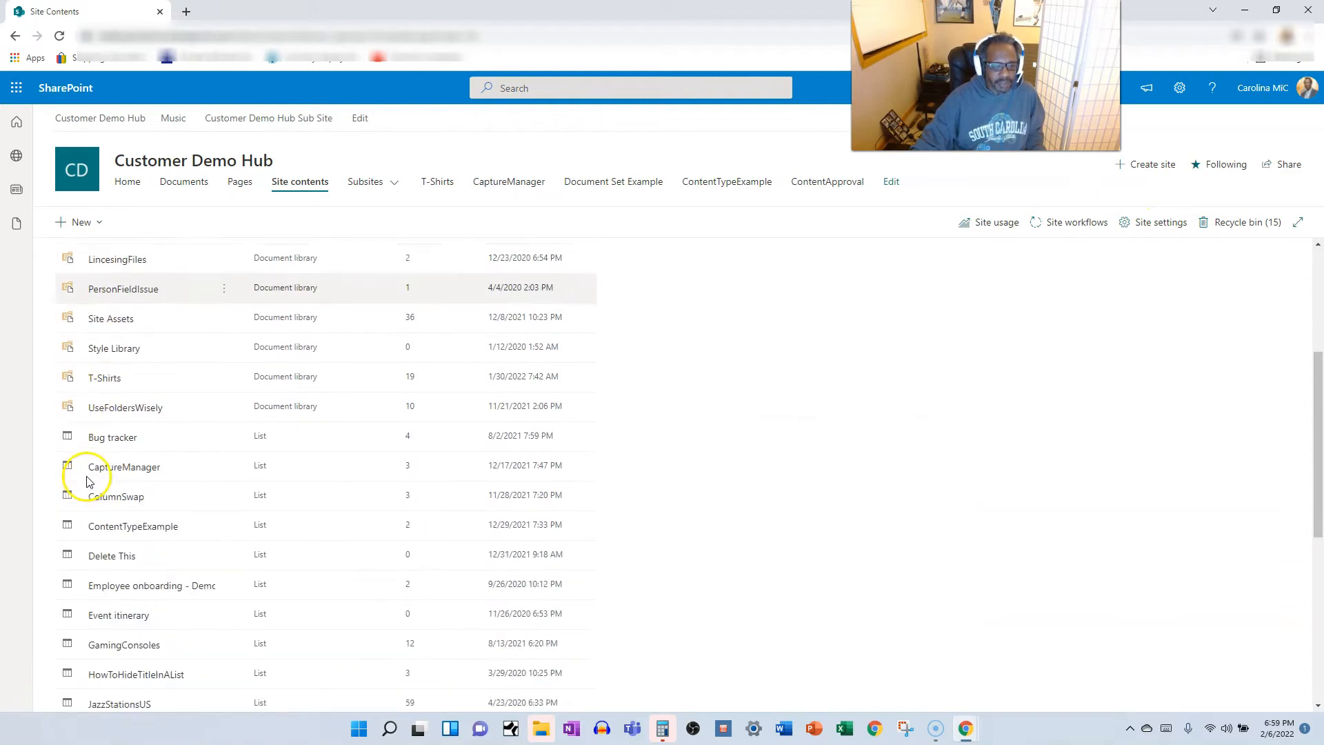
scroll(93, 503, "down", 4)
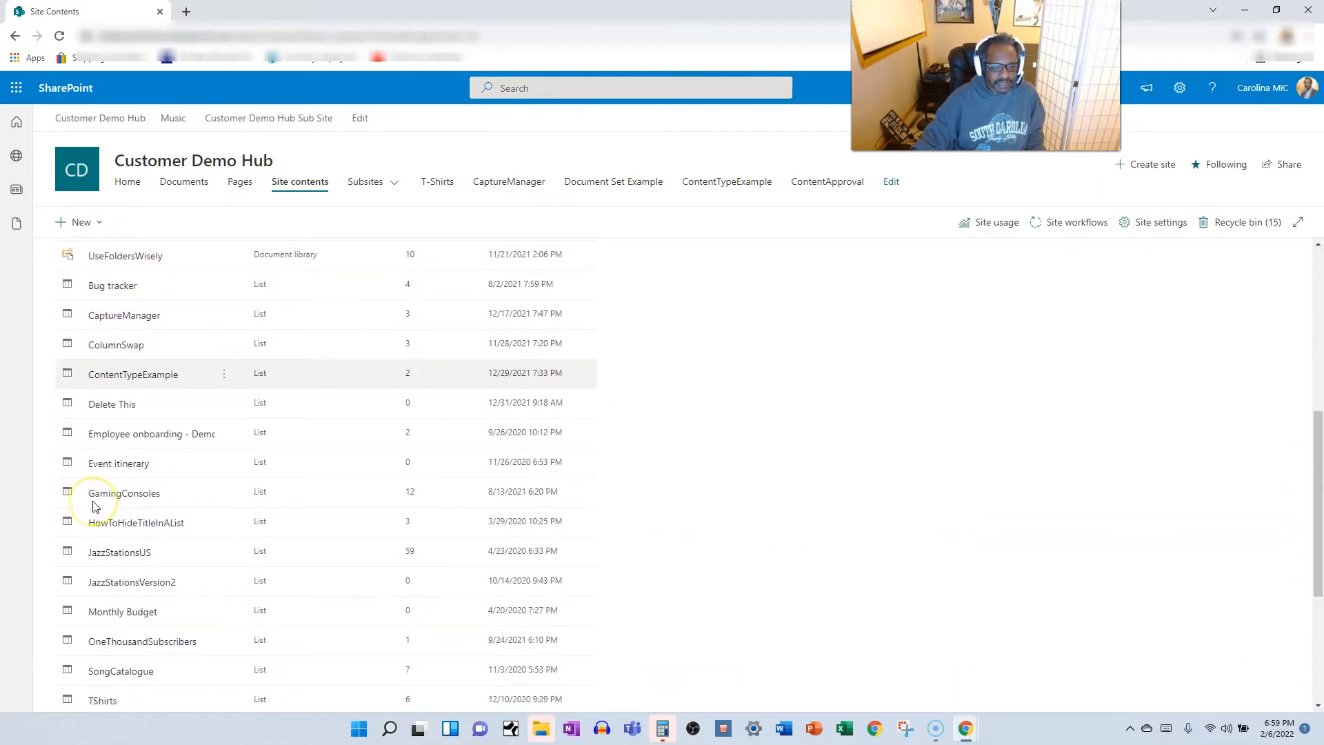
scroll(95, 507, "up", 3)
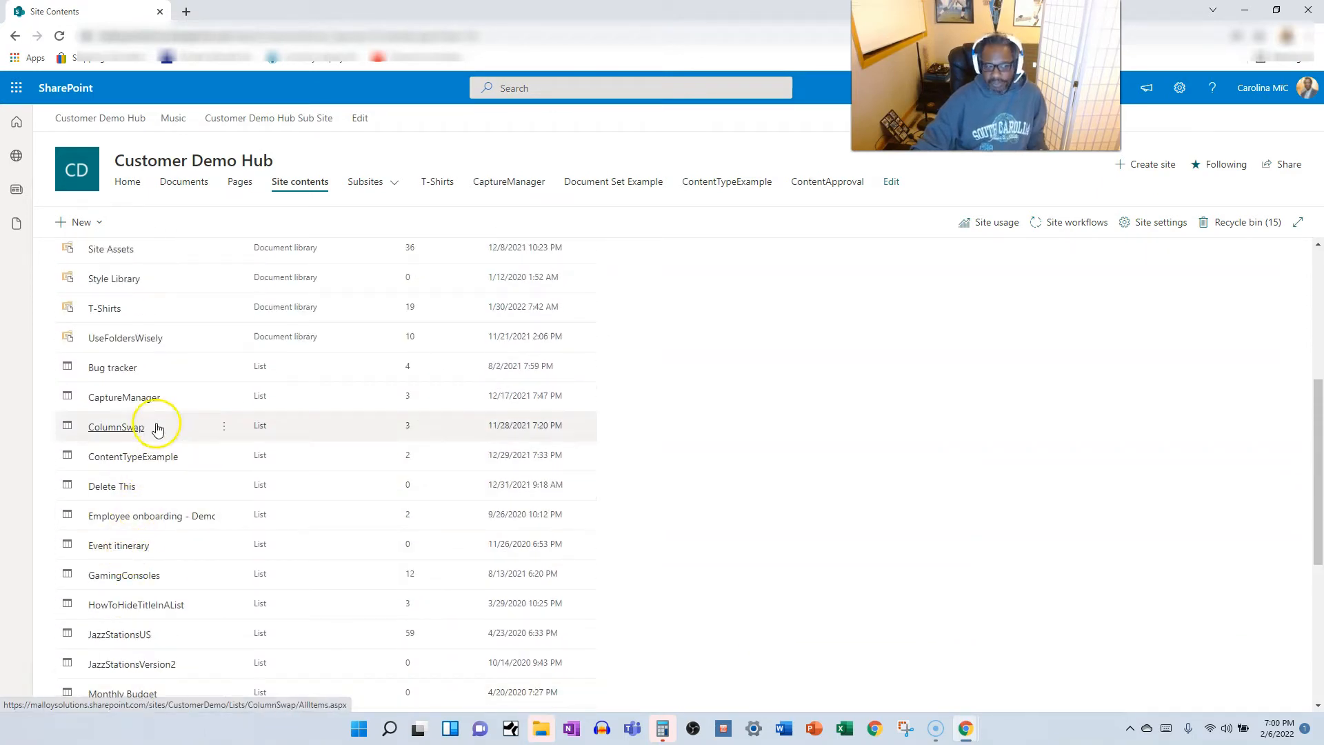
scroll(156, 431, "up", 2)
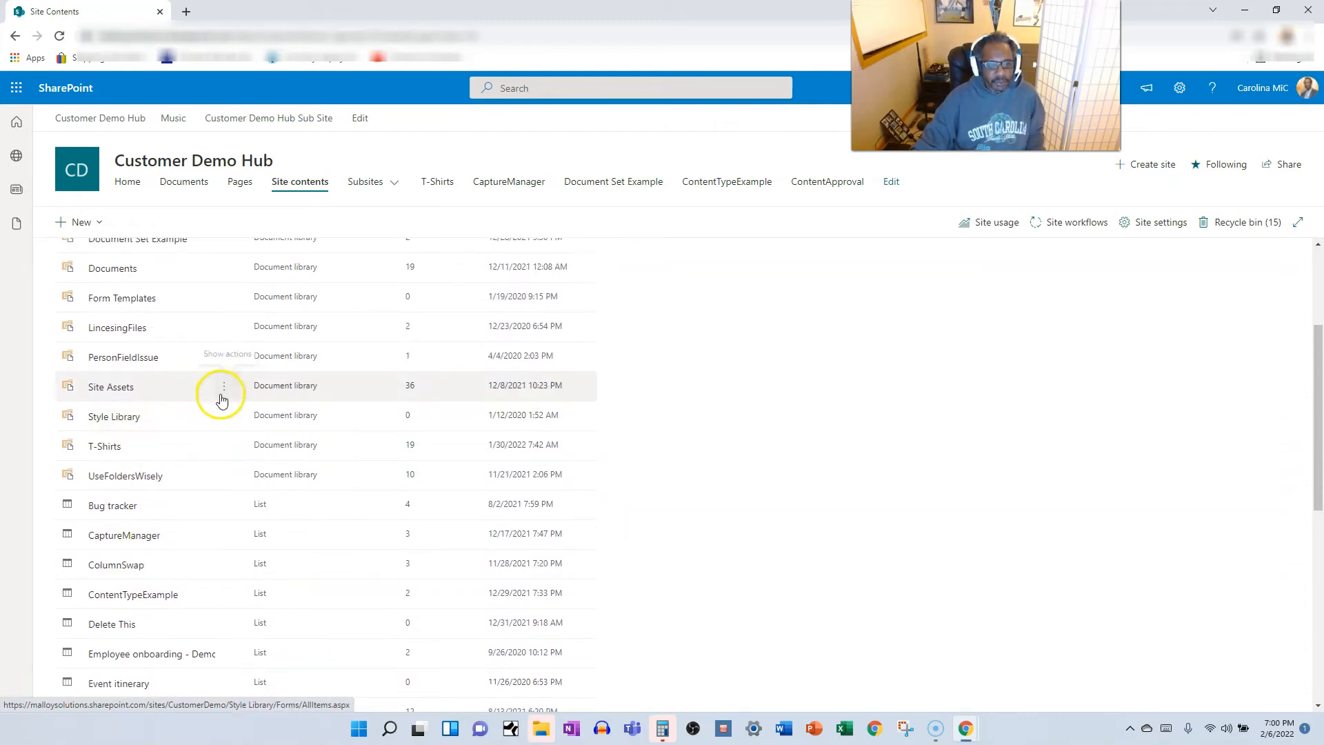
left_click(94, 182)
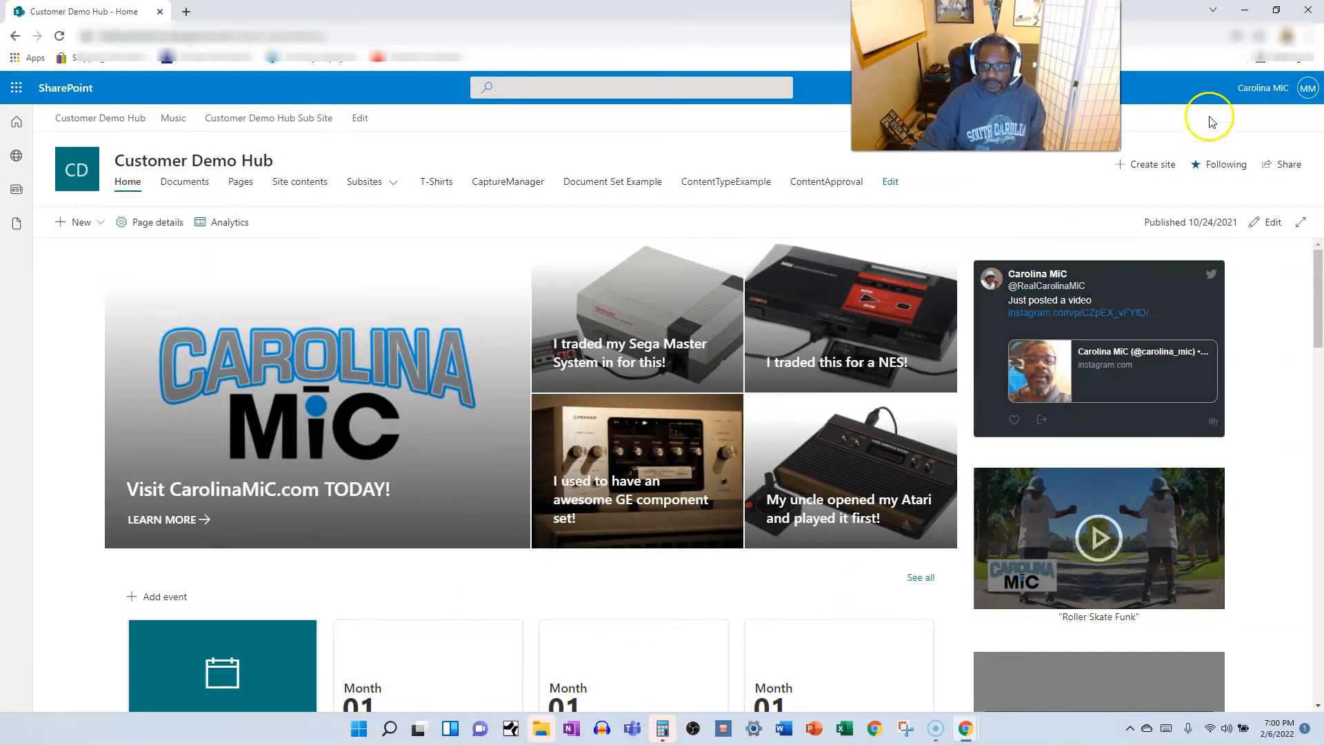
Go to the site contents again and open the Site Pages library in a new tab
left_click(1181, 92)
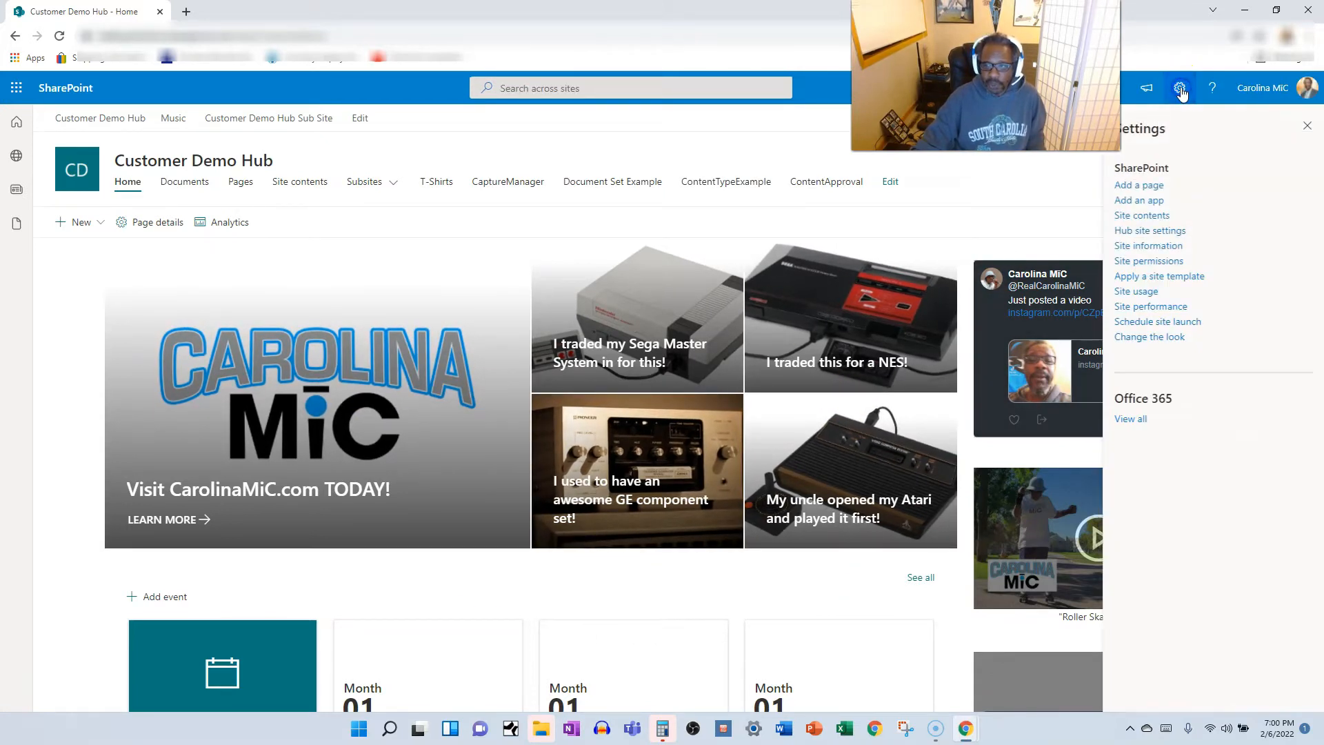
left_click(1133, 216)
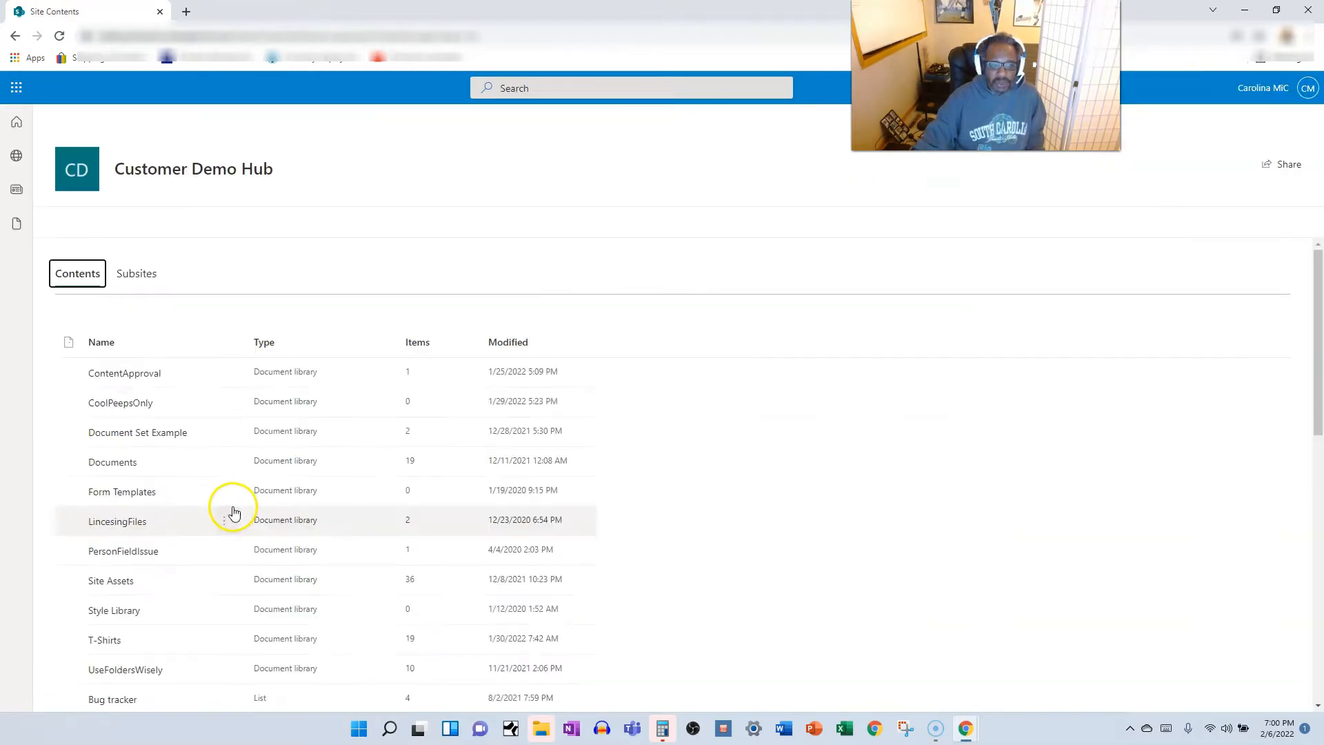
scroll(234, 512, "down", 5)
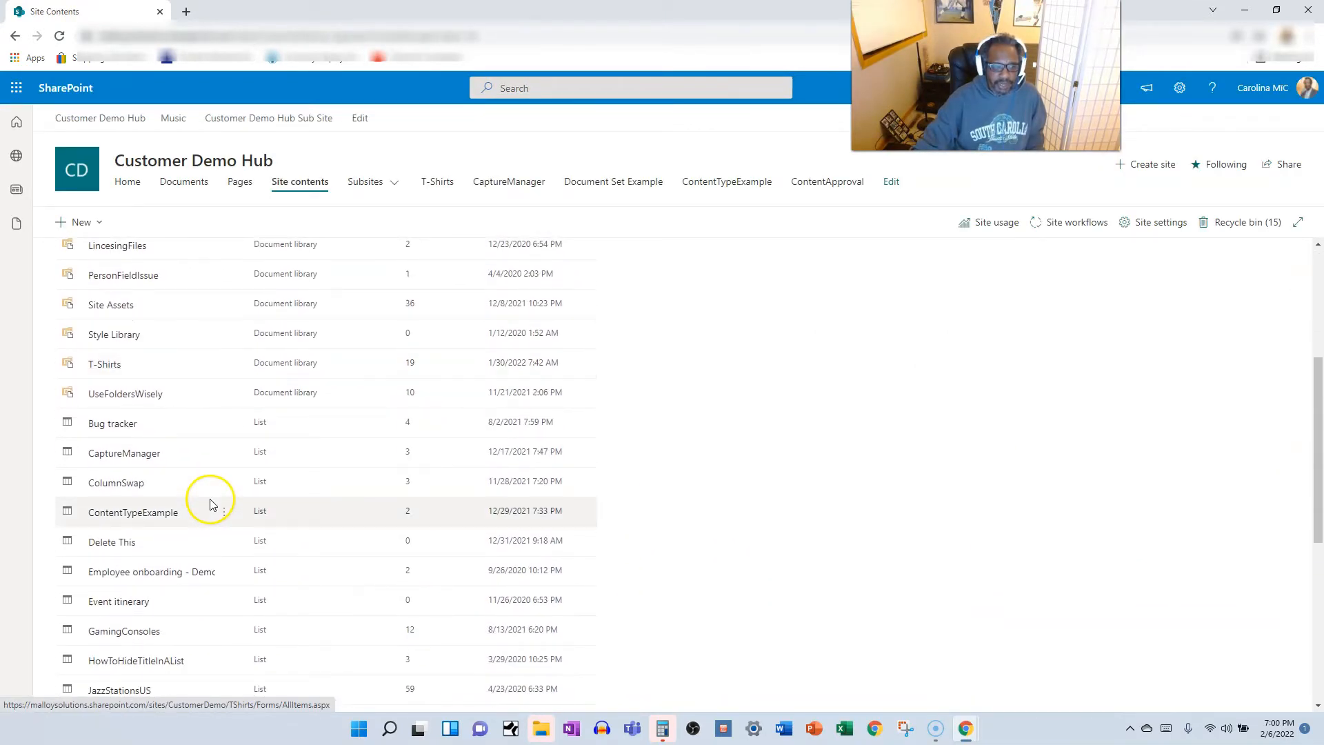
scroll(211, 503, "down", 4)
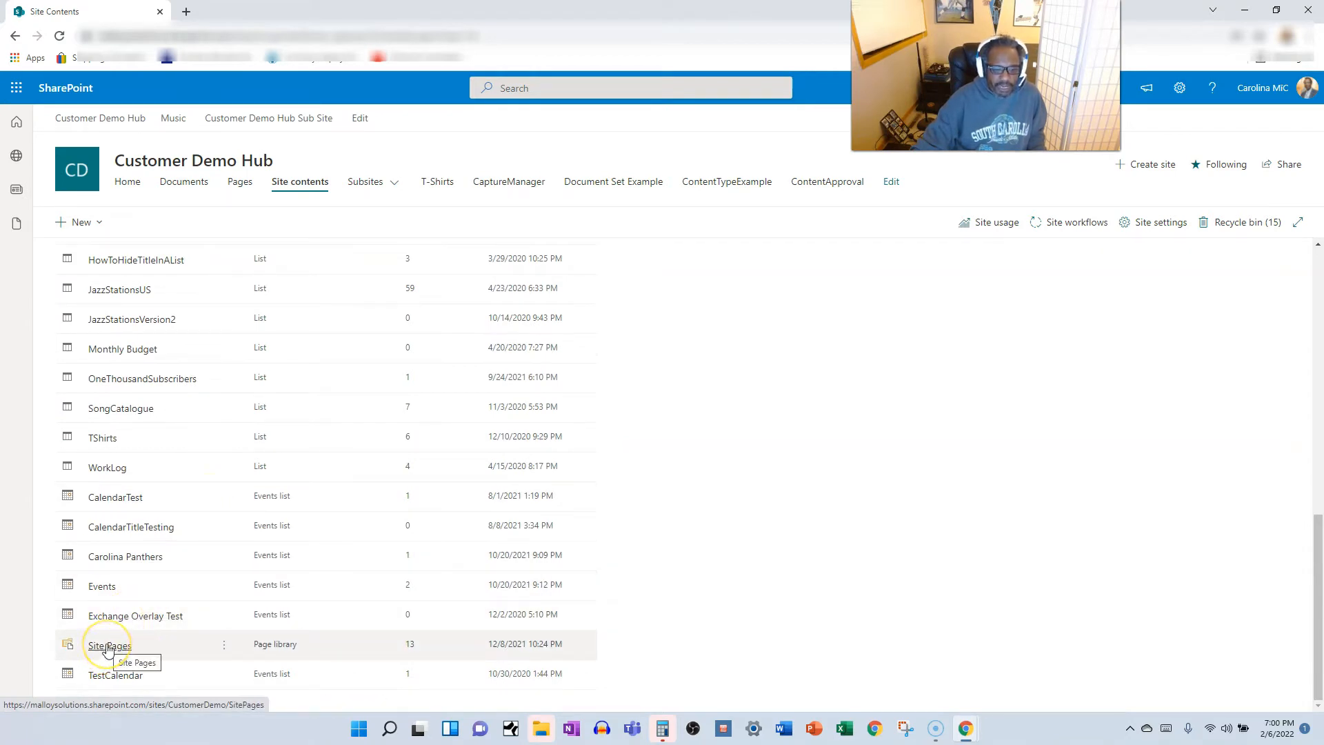
left_click(107, 648)
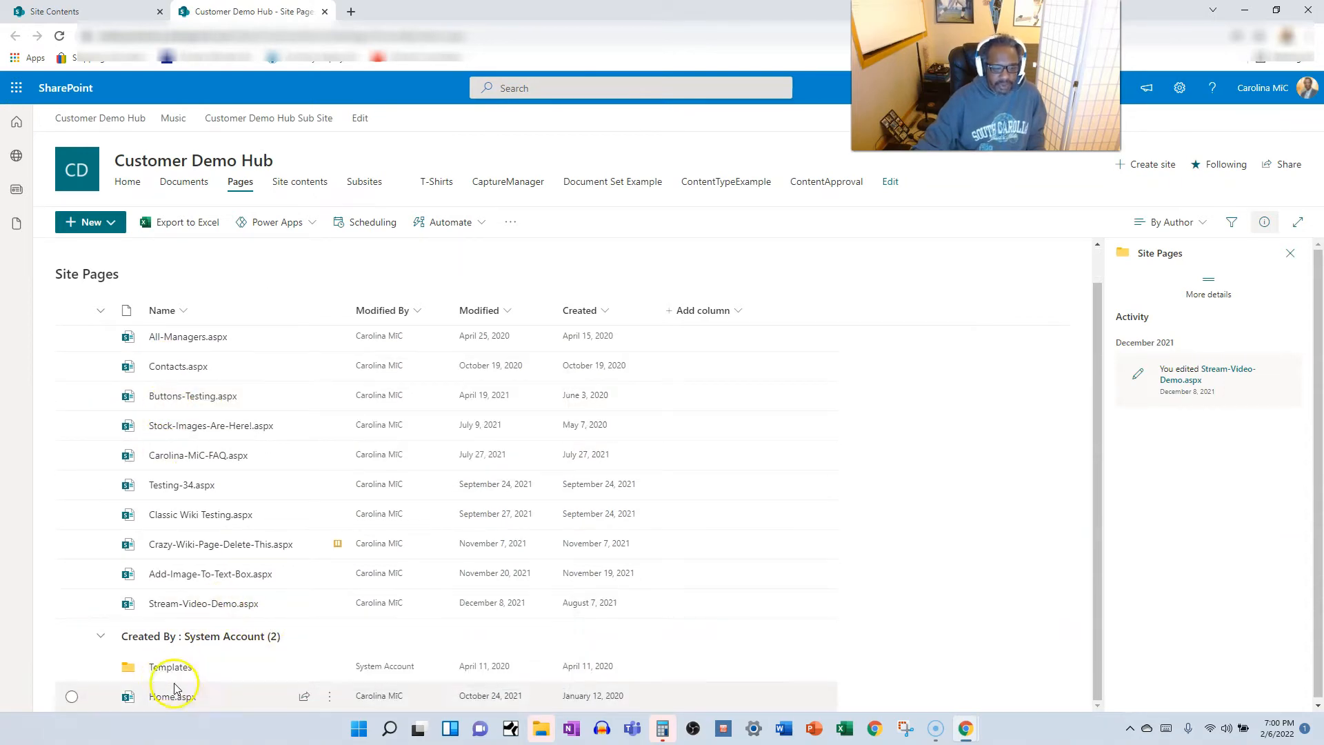
Open Home.aspx from the Site Pages library and review the web parts down the page
mouse_move(162, 702)
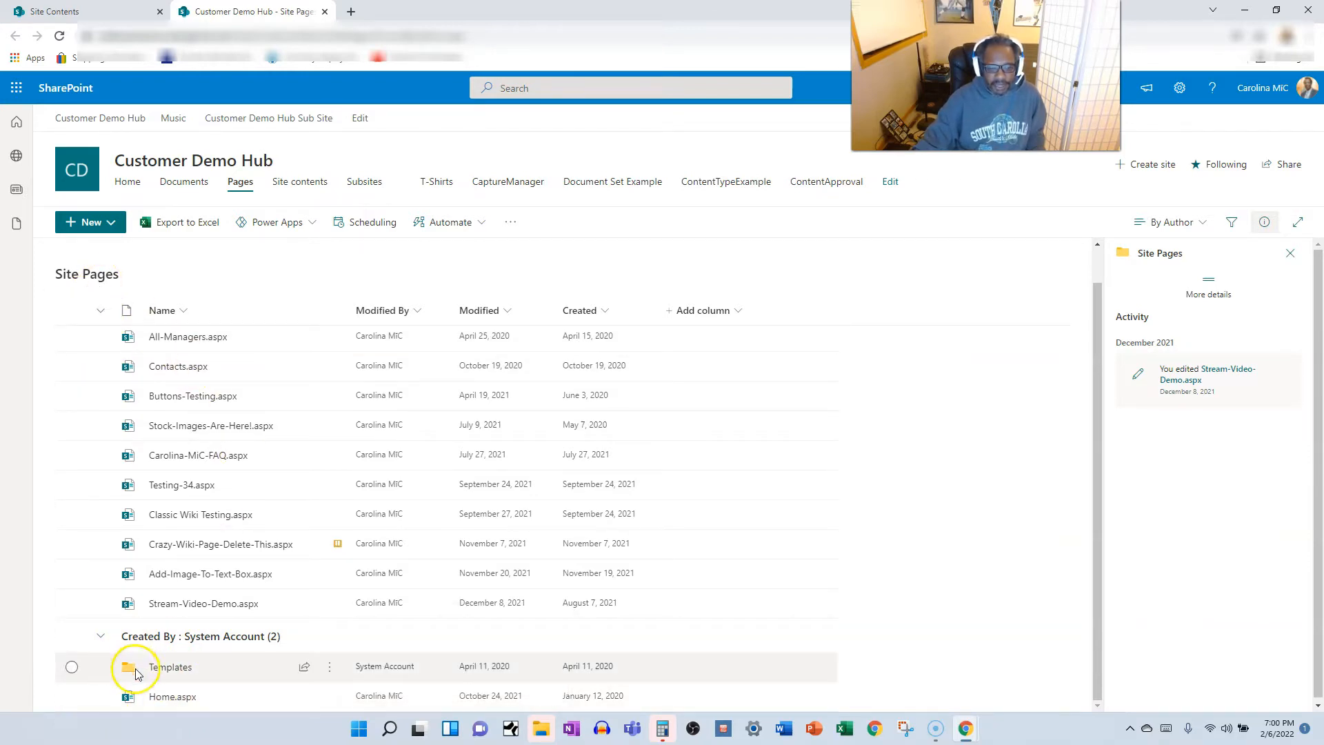
left_click(162, 698)
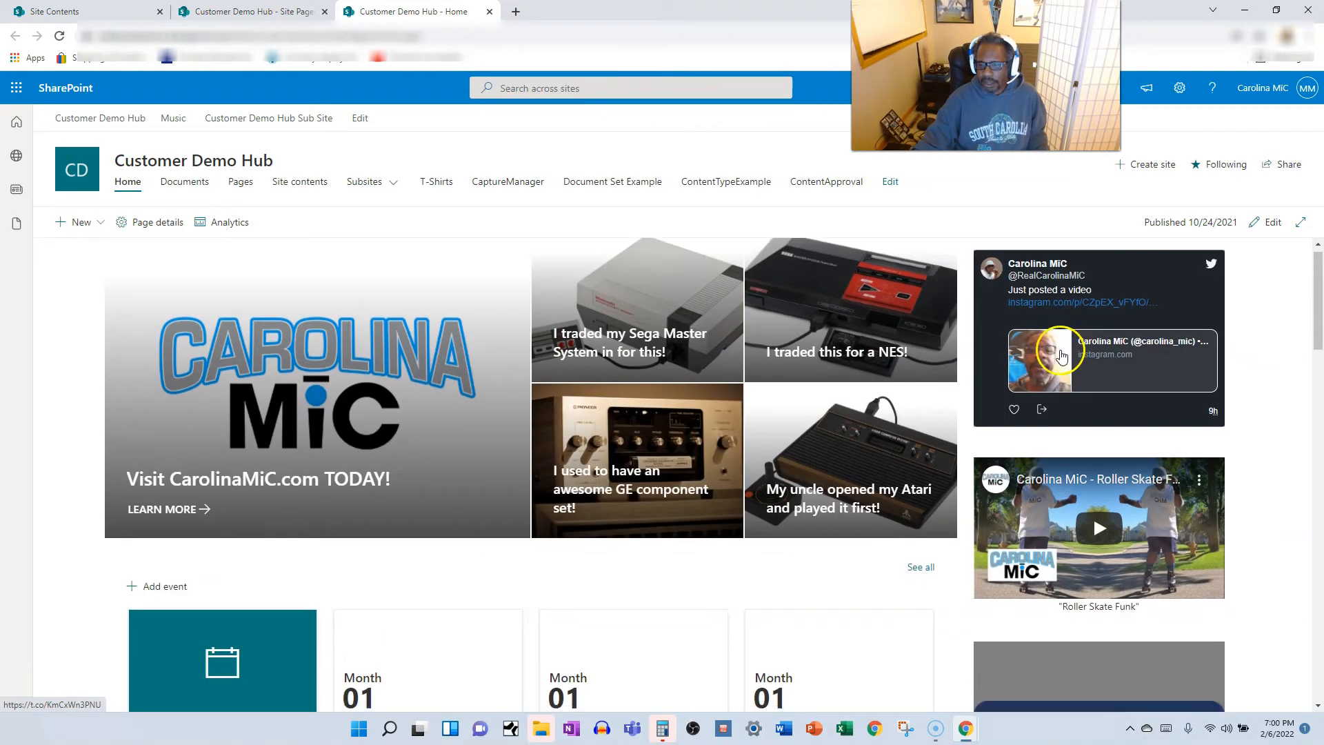
scroll(1041, 428, "down", 2)
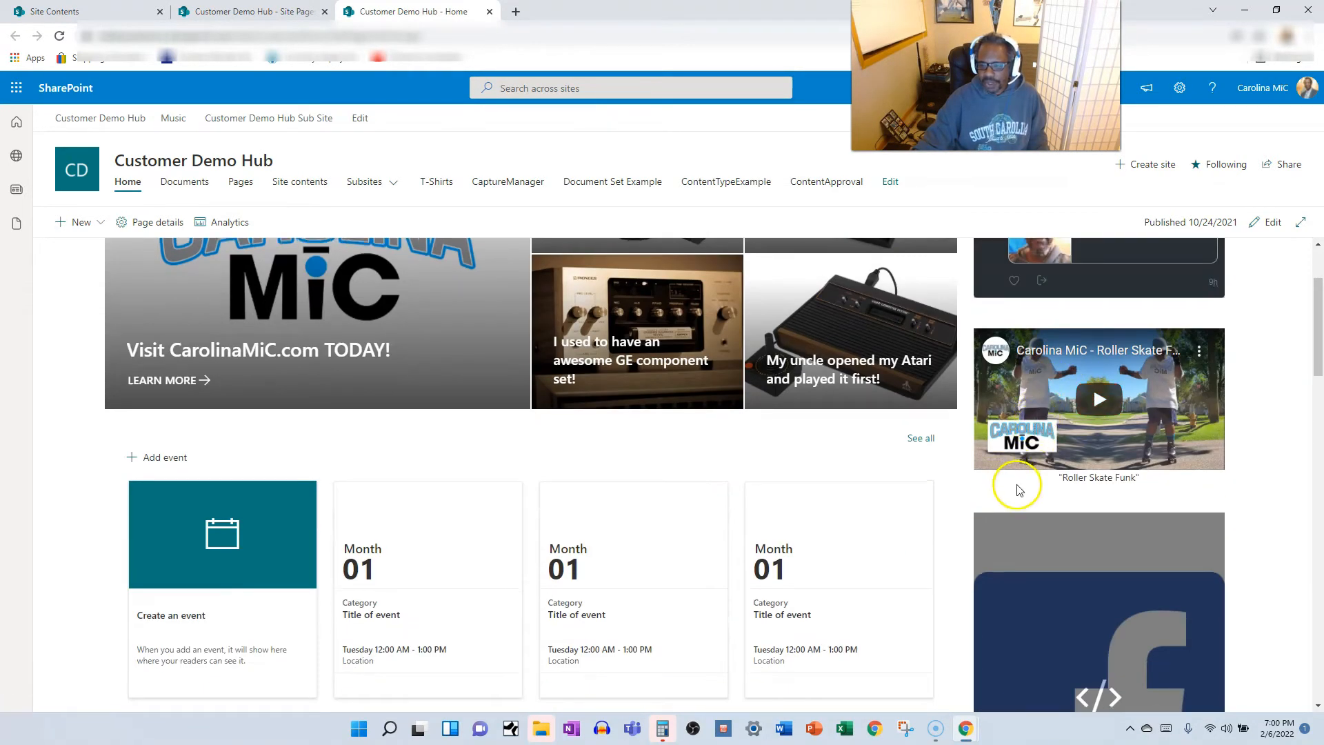
scroll(1016, 482, "down", 2)
scroll(324, 503, "down", 2)
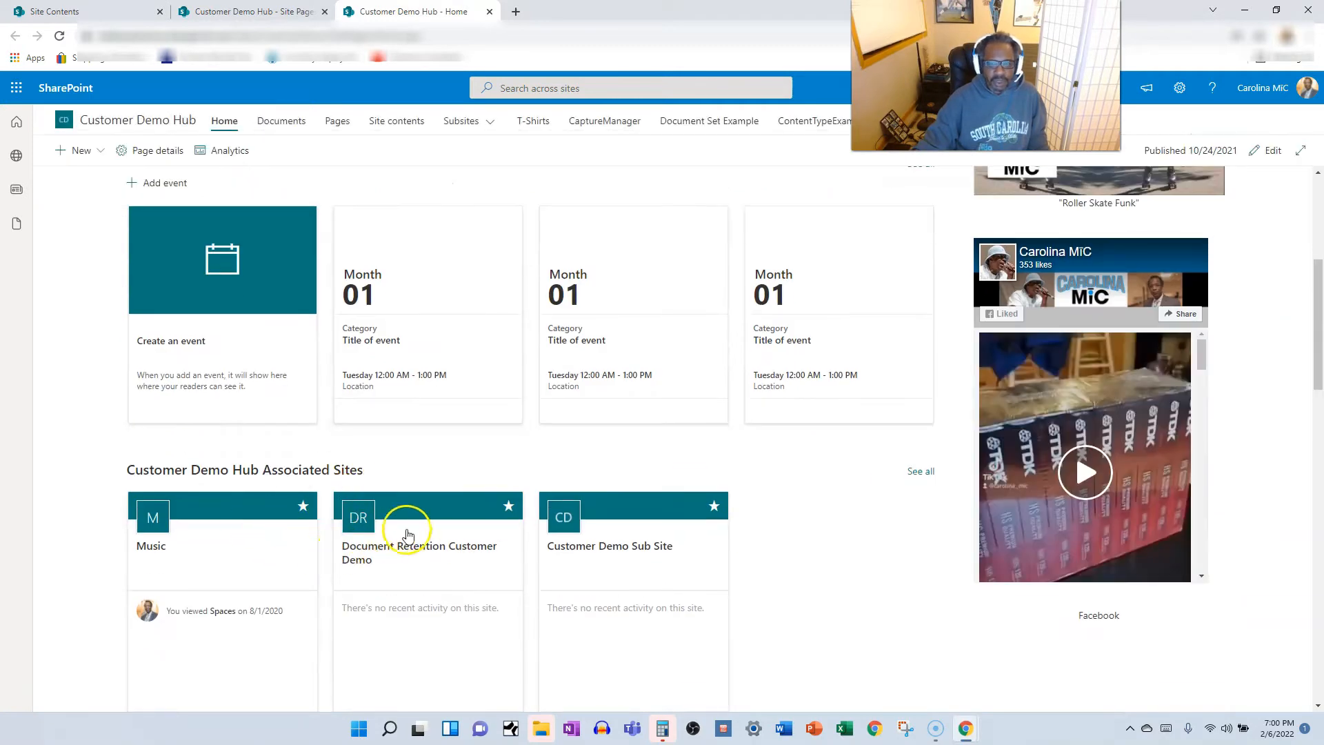
scroll(407, 535, "up", 5)
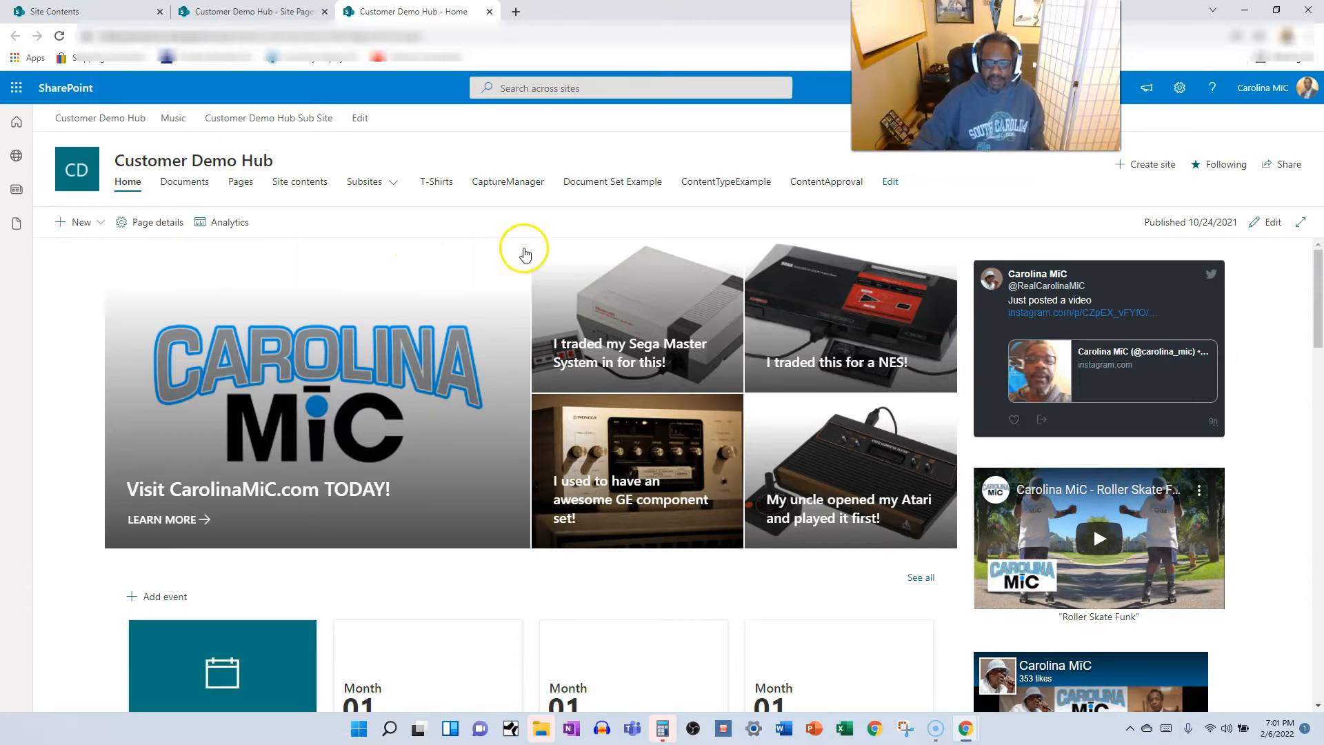
Open the site contents from the home page and examine the document libraries and lists it holds
left_click(1180, 88)
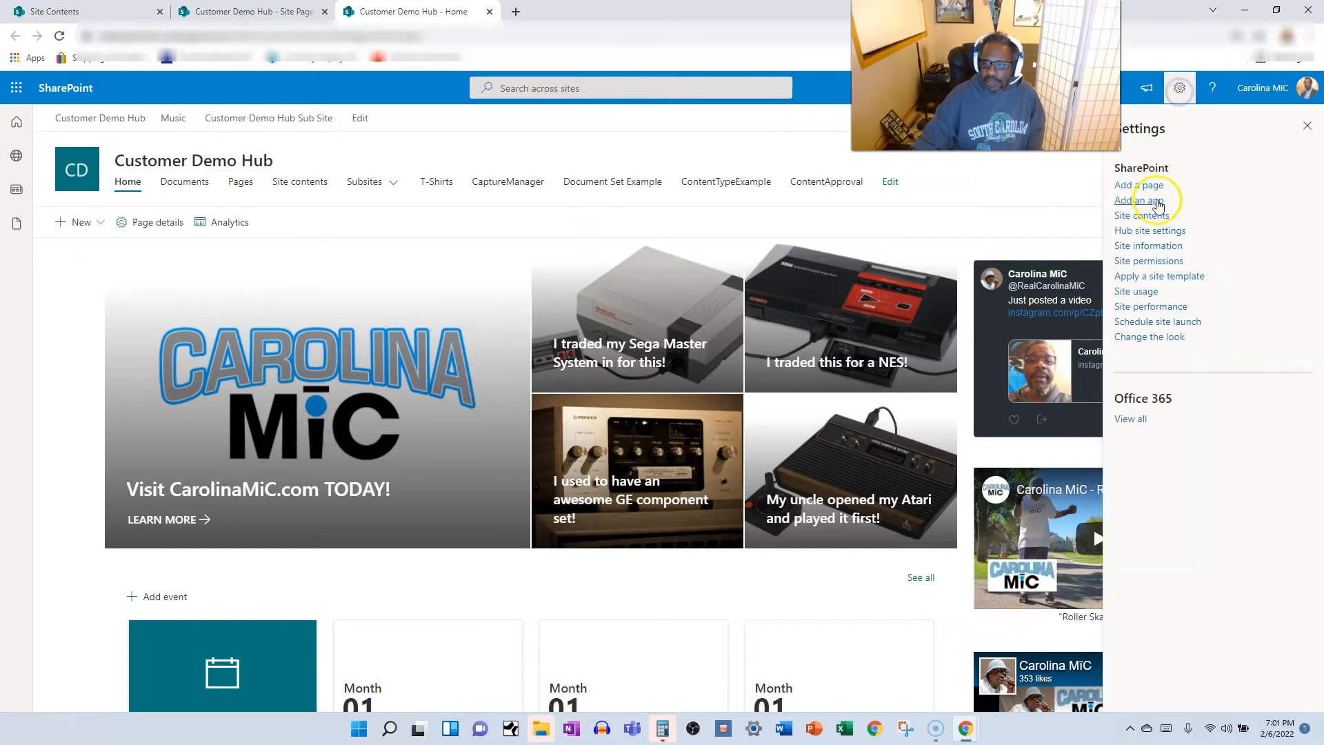
left_click(1139, 214)
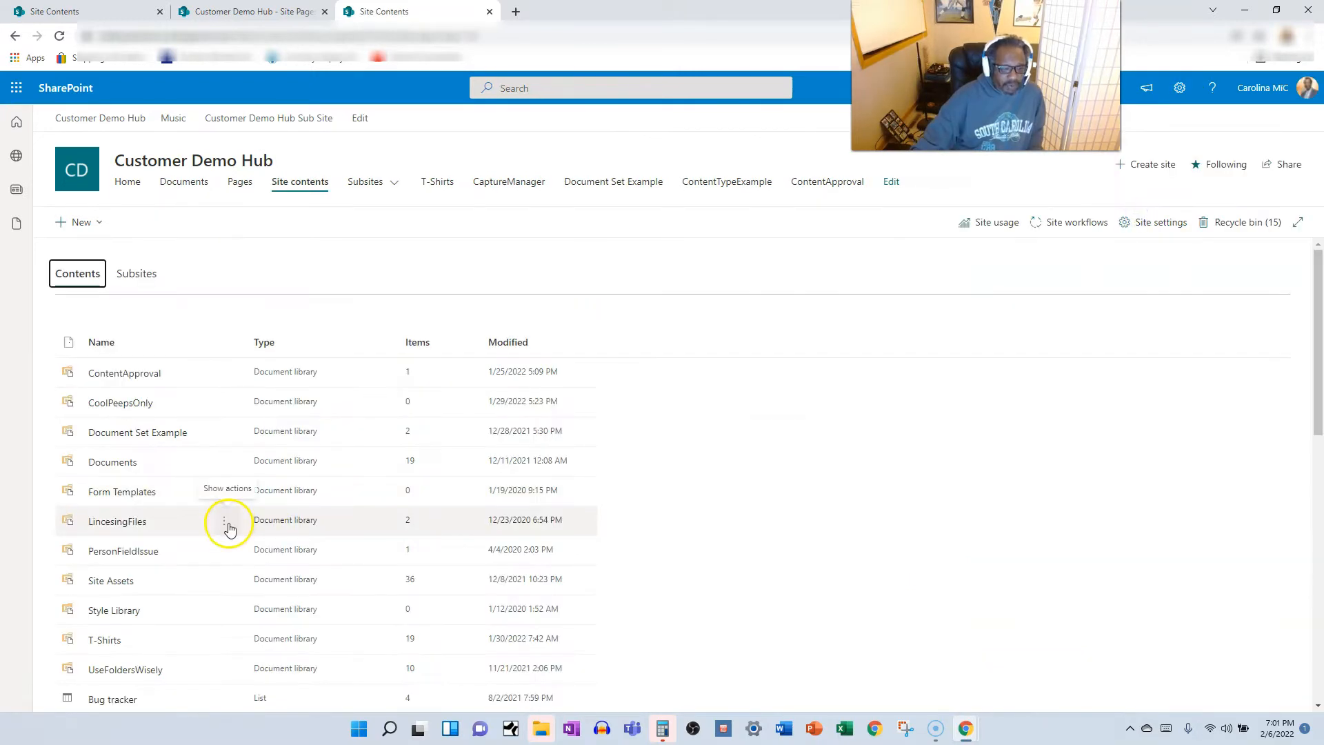
scroll(228, 529, "down", 2)
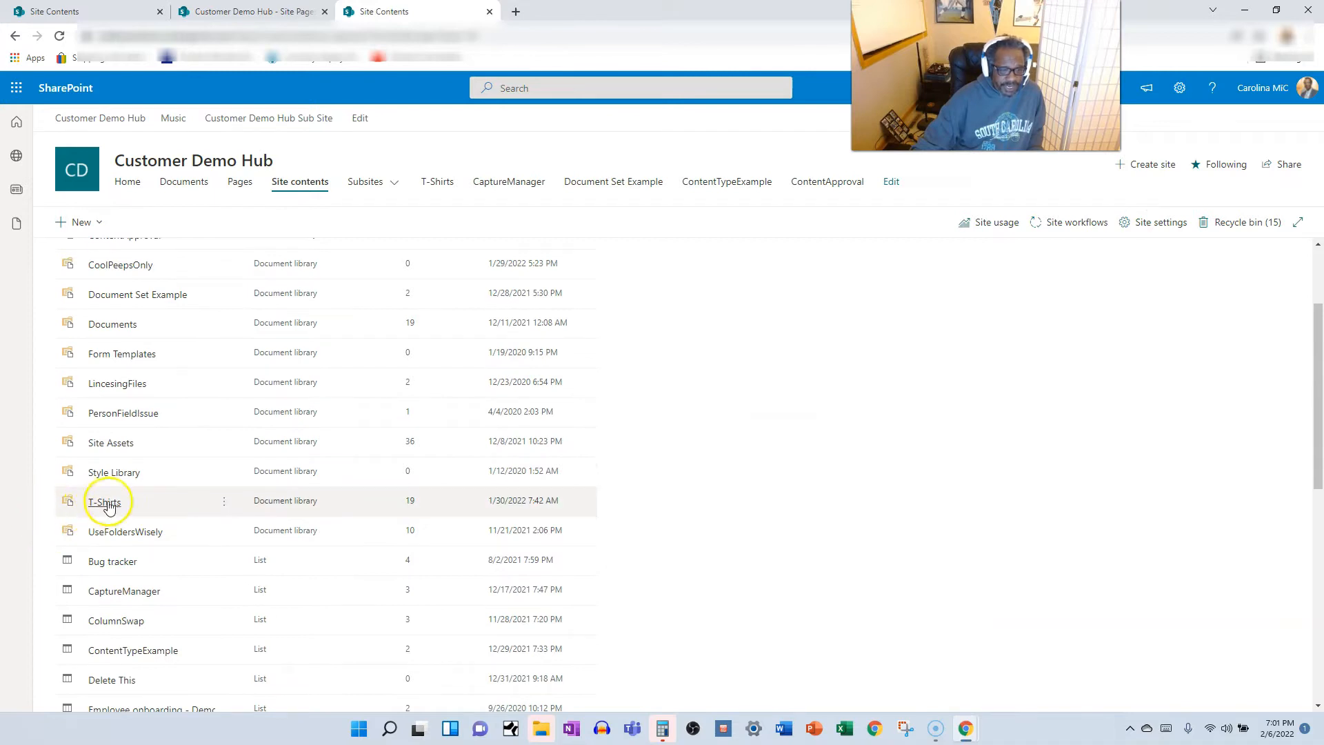
scroll(115, 507, "down", 1)
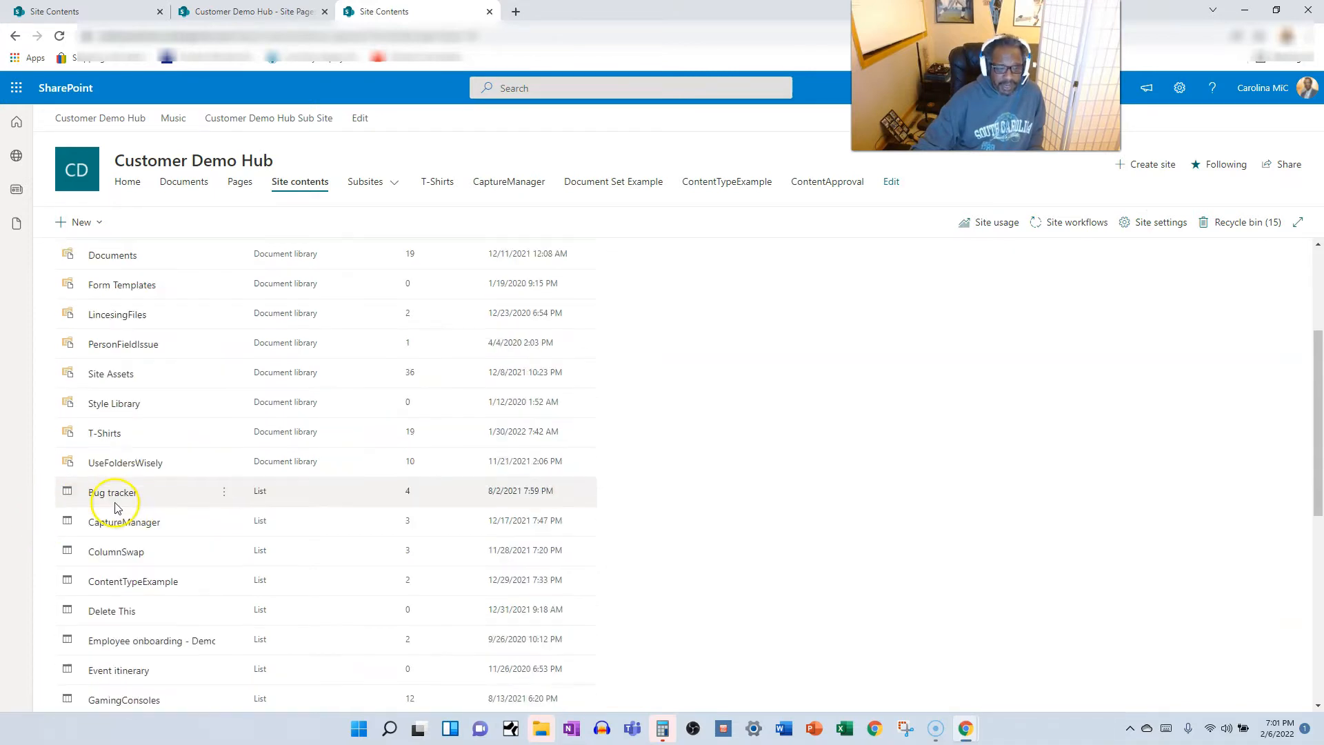
scroll(115, 509, "down", 3)
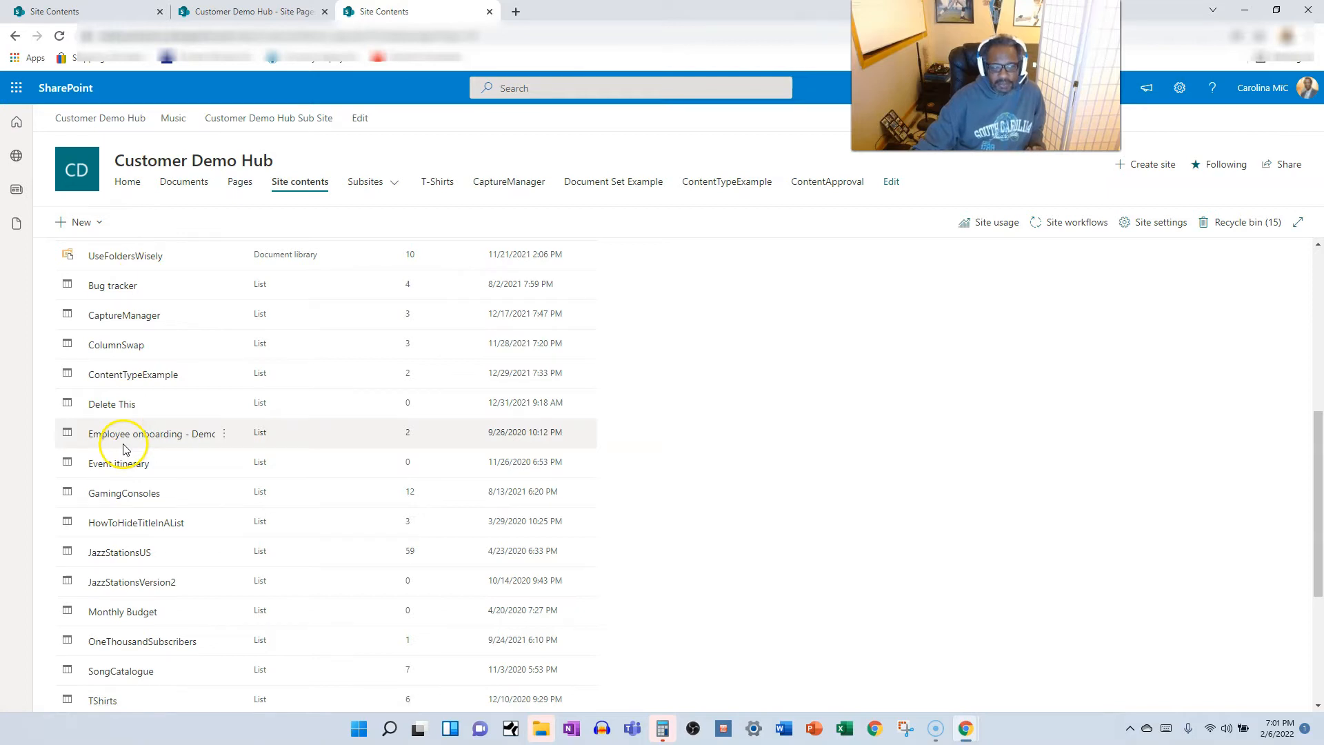
Create a new site page titled "Something Cool"
left_click(79, 222)
left_click(72, 271)
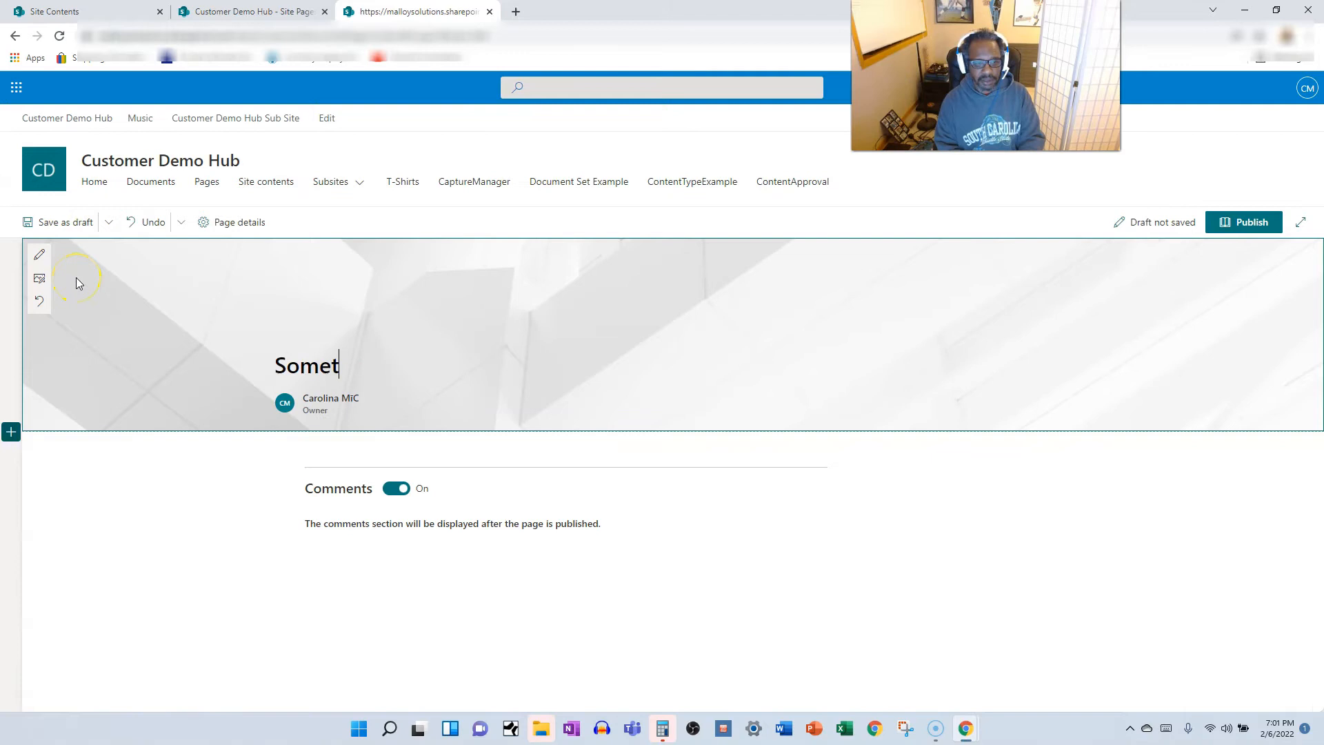
type("Something Cool")
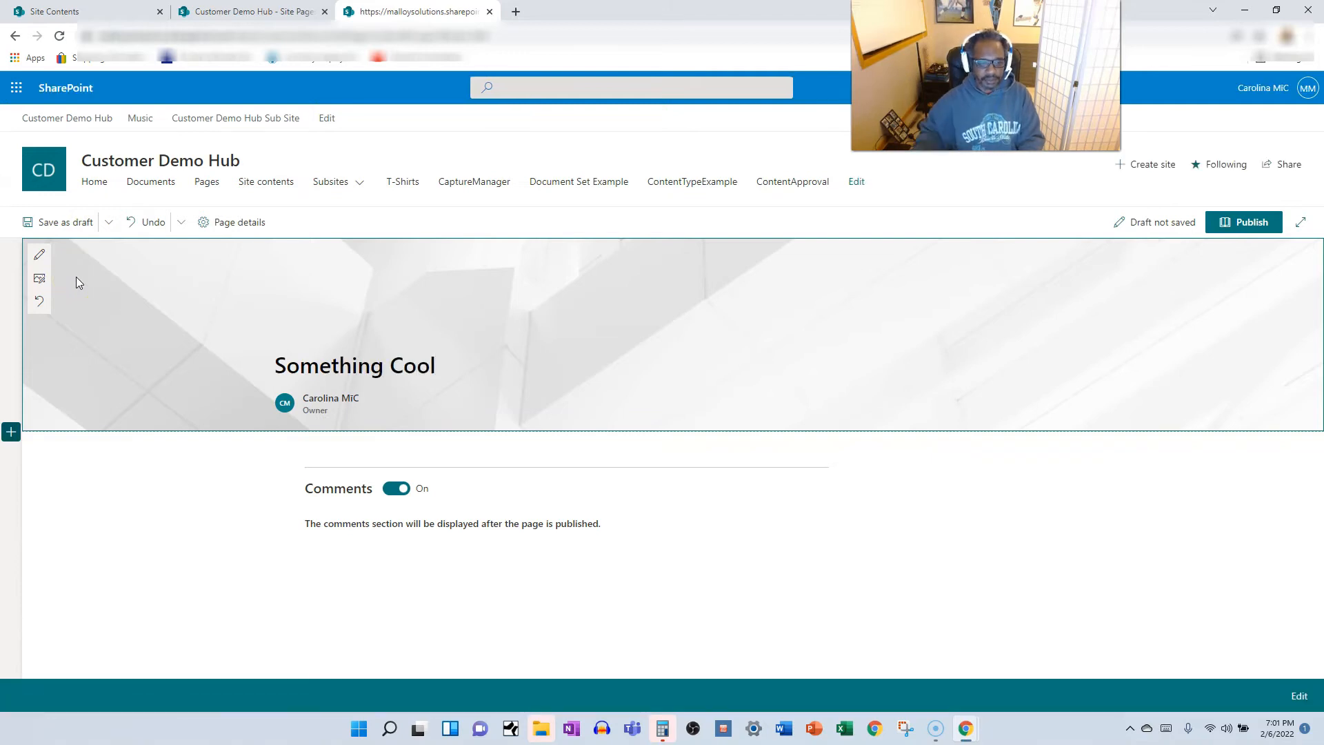
Add a Document library web part to the page's empty section below the title area
left_click(353, 450)
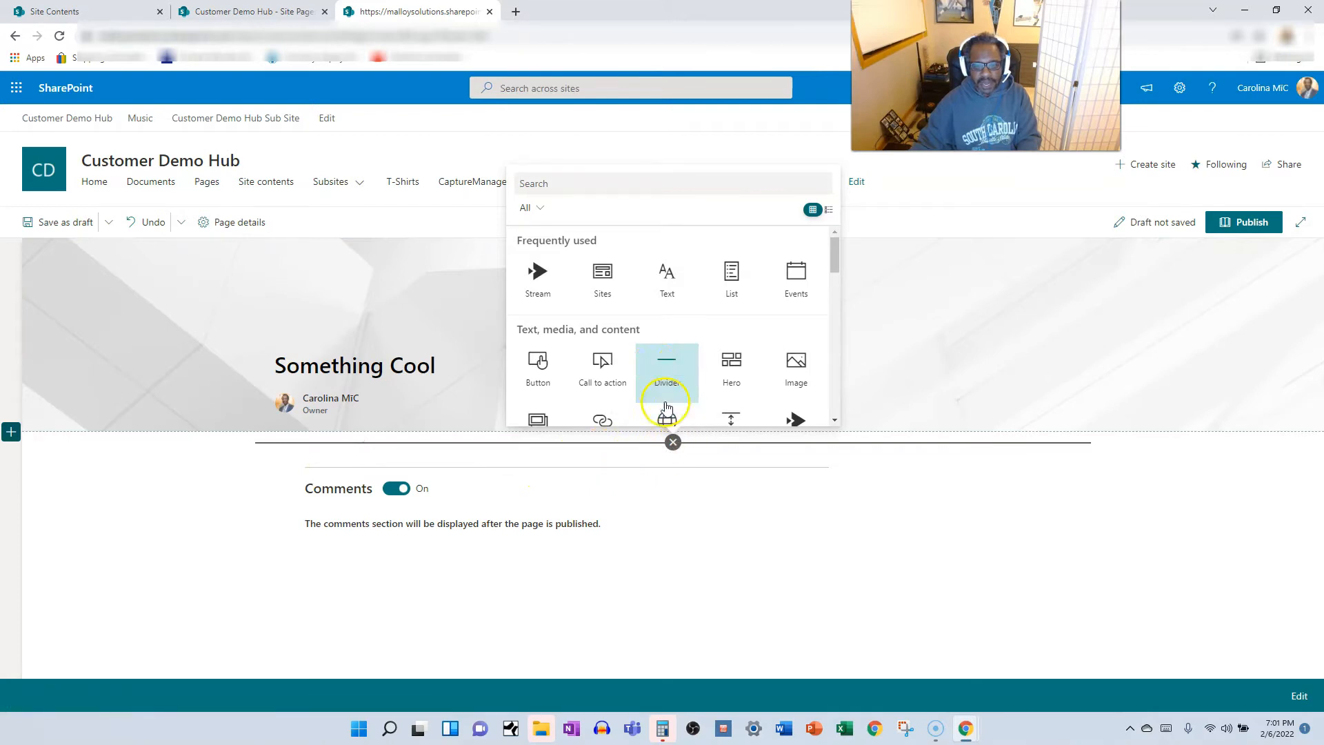
scroll(665, 331, "down", 2)
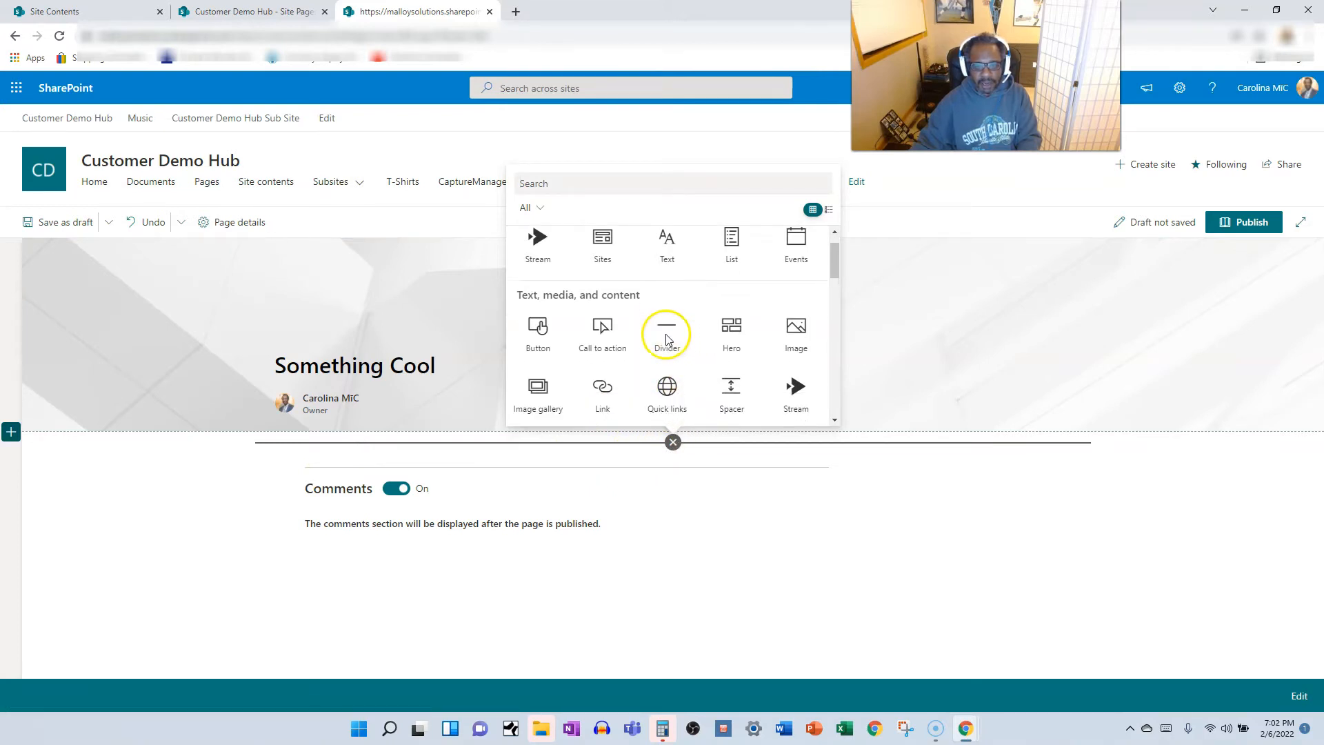
scroll(666, 334, "up", 2)
scroll(717, 317, "down", 3)
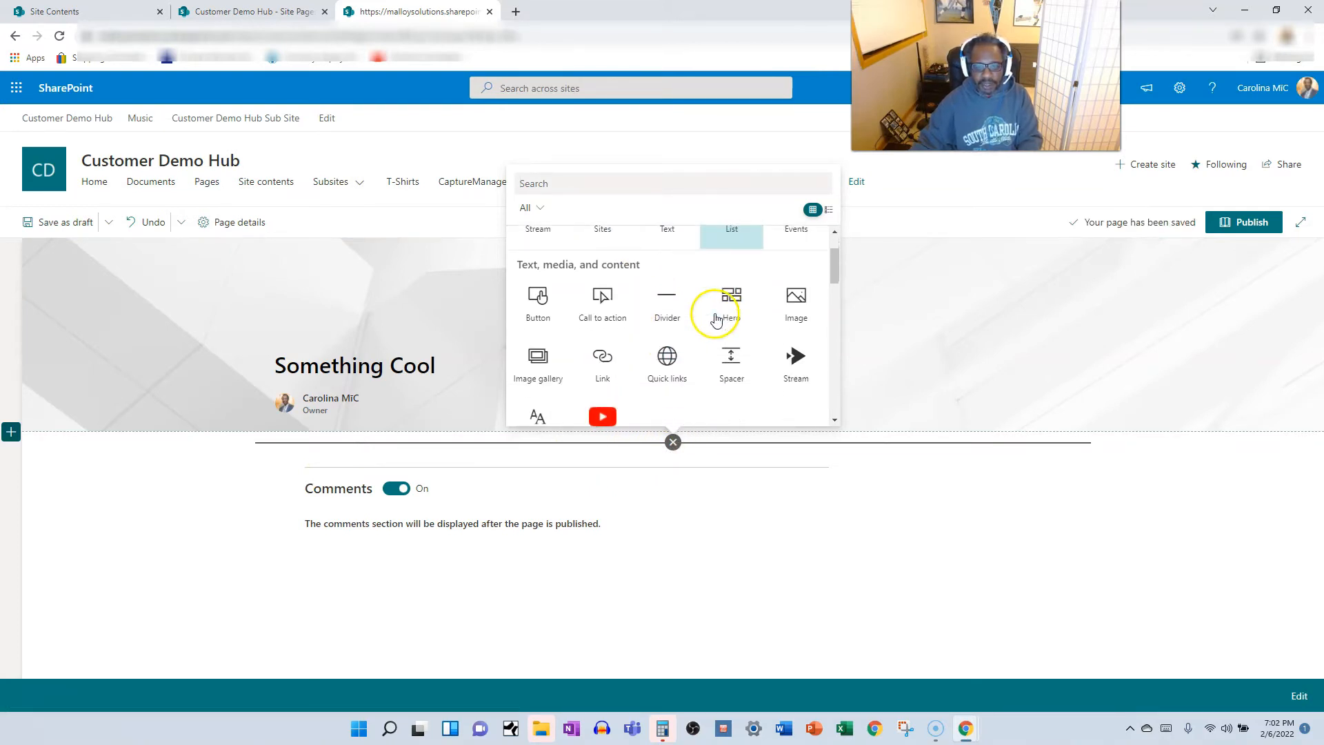
scroll(717, 320, "down", 1)
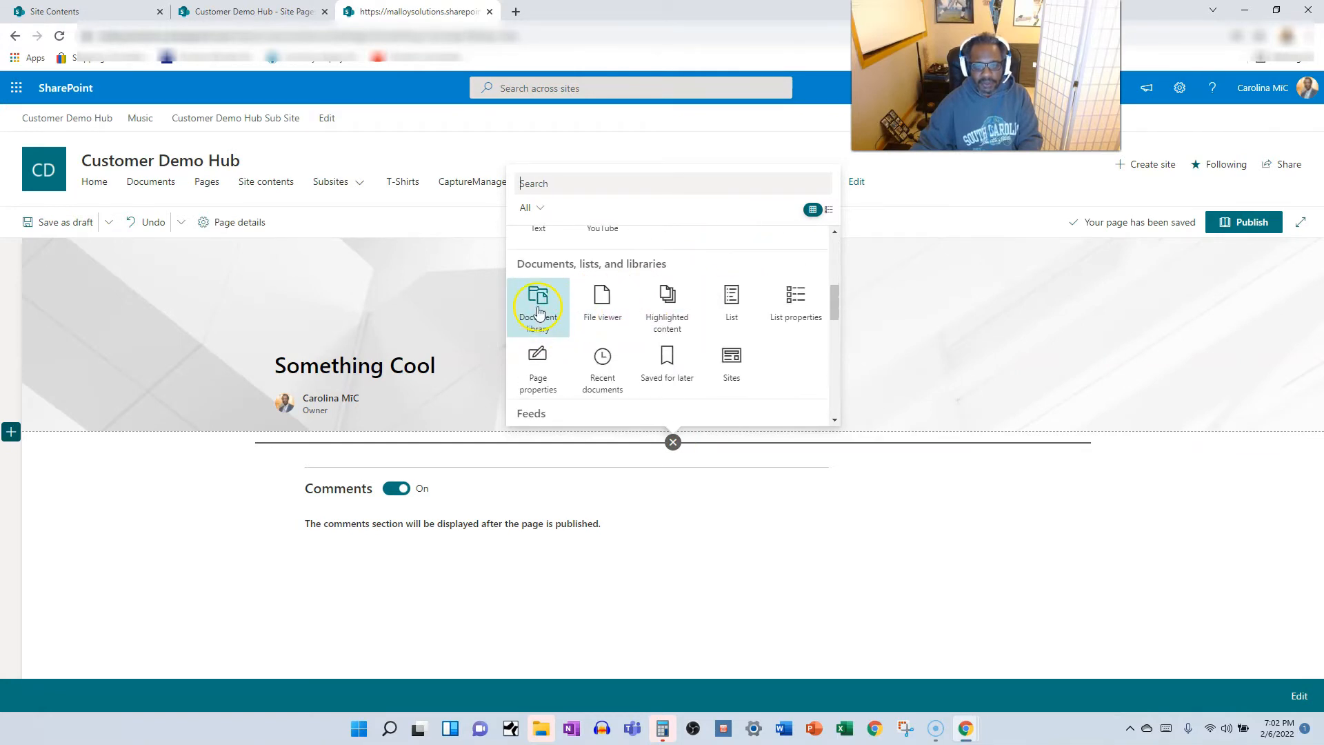
left_click(539, 312)
Choose T-Shirts as the library shown in the Document library web part
scroll(510, 510, "down", 2)
scroll(476, 510, "down", 1)
scroll(487, 530, "up", 1)
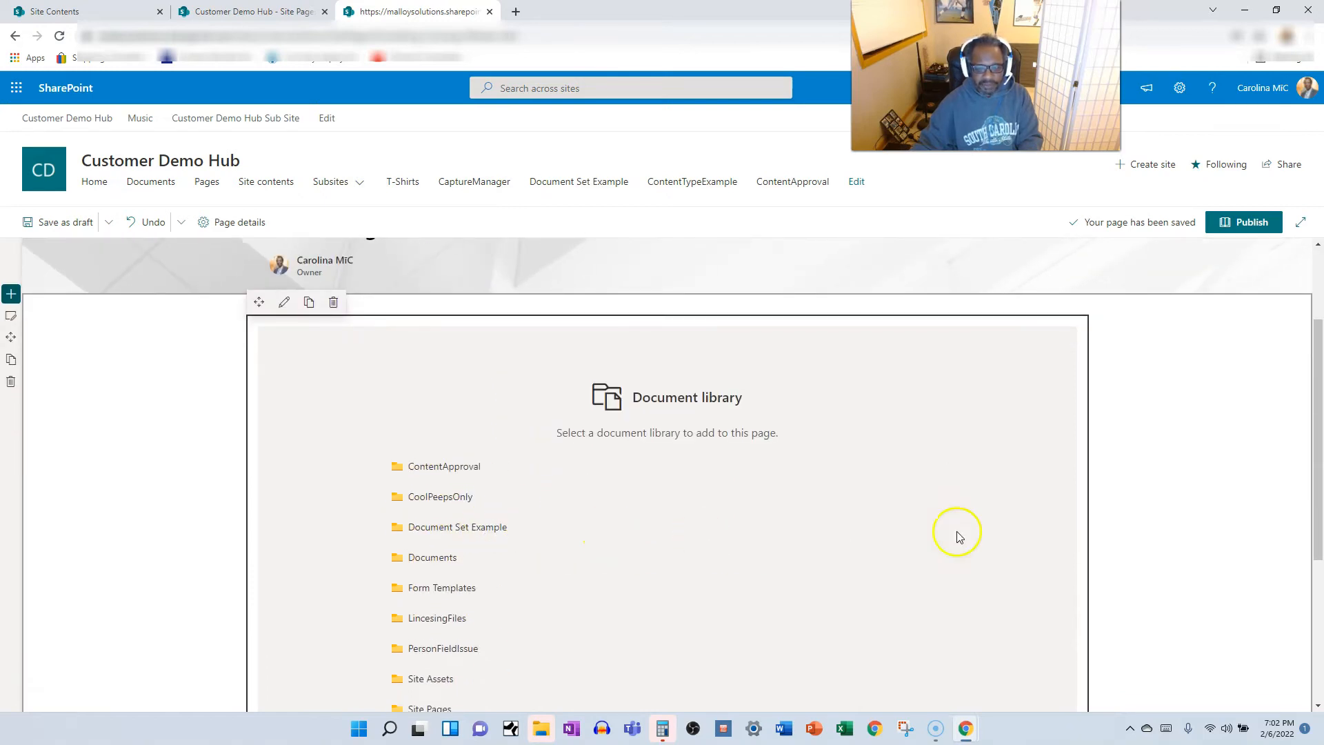
scroll(1170, 500, "down", 3)
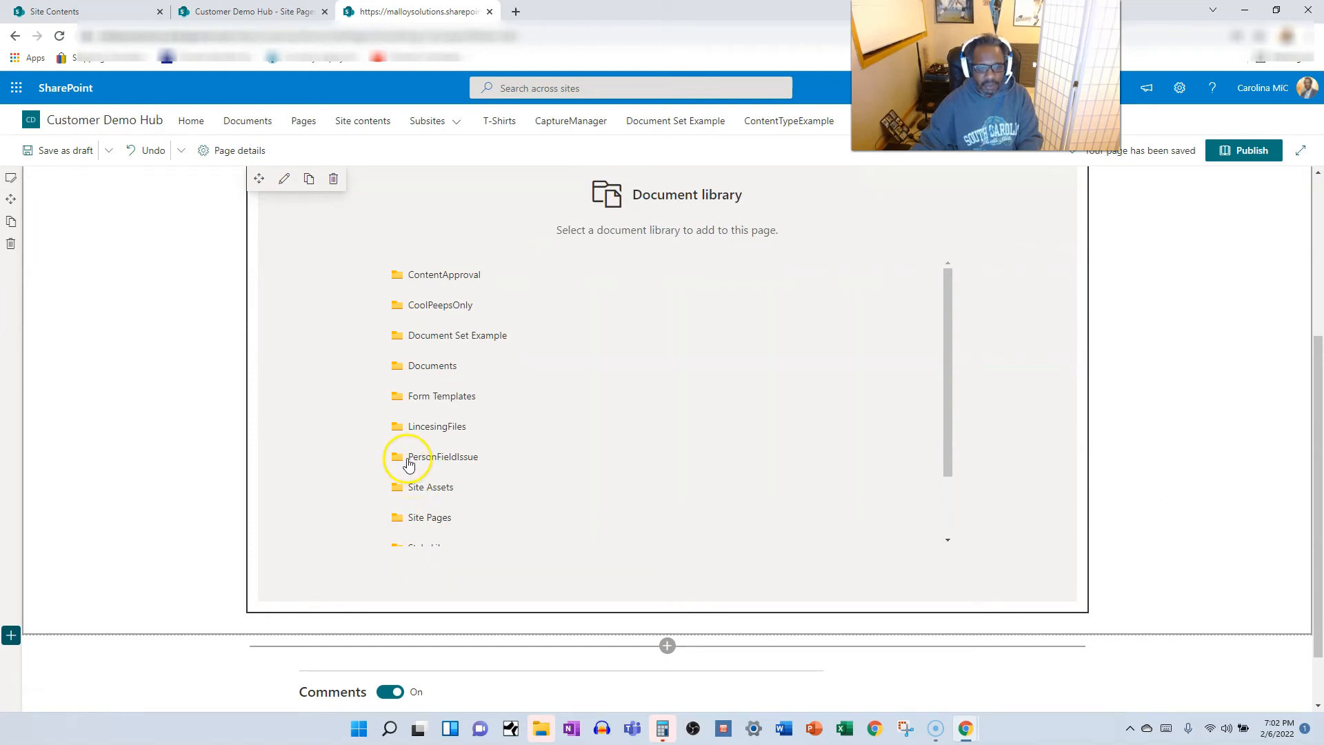
scroll(409, 465, "down", 1)
left_click(424, 500)
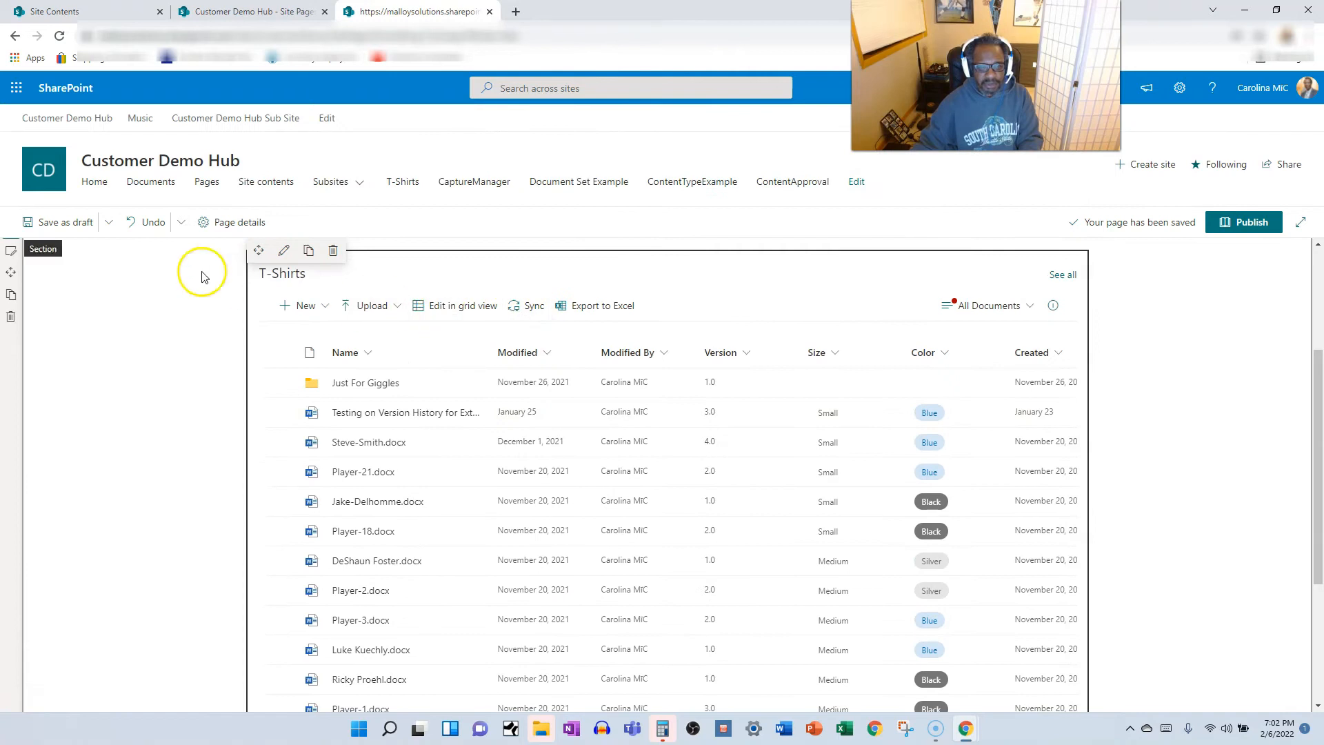
Change the layout of the section holding the T-Shirts library to two columns
left_click(11, 251)
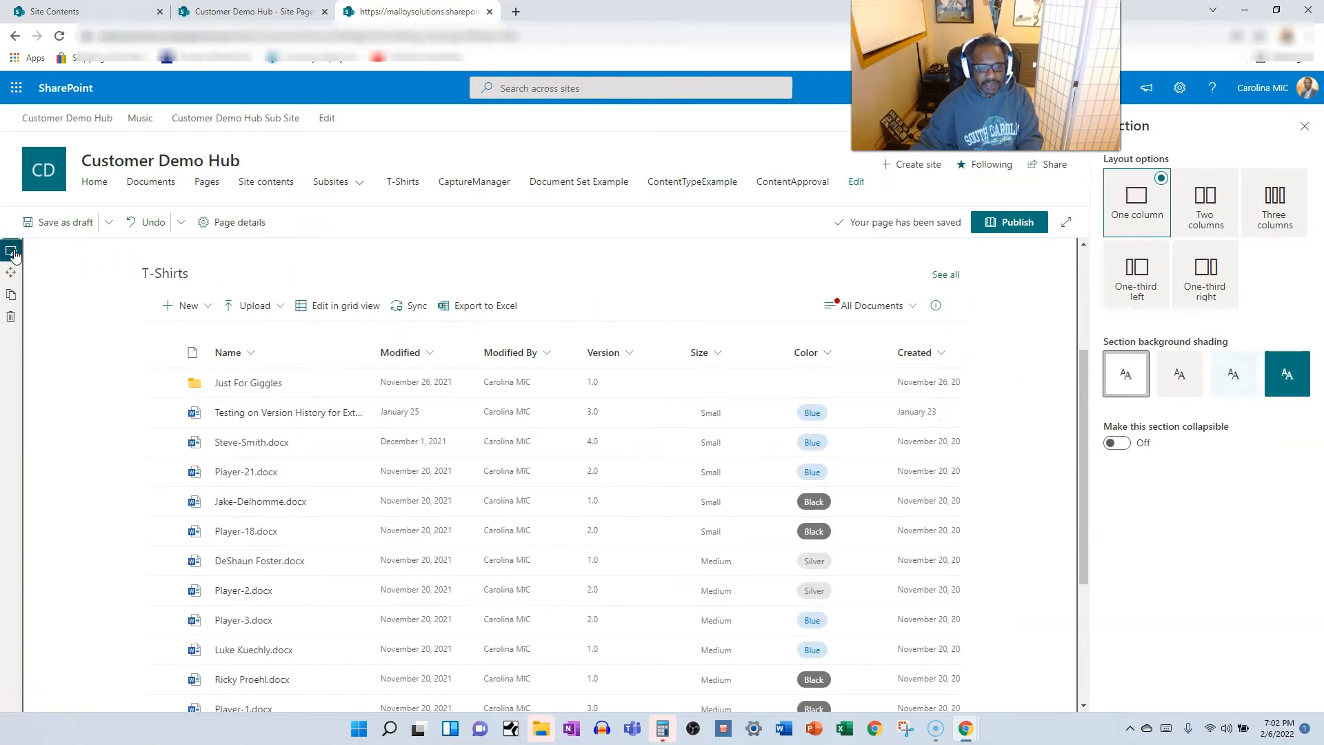
left_click(1215, 209)
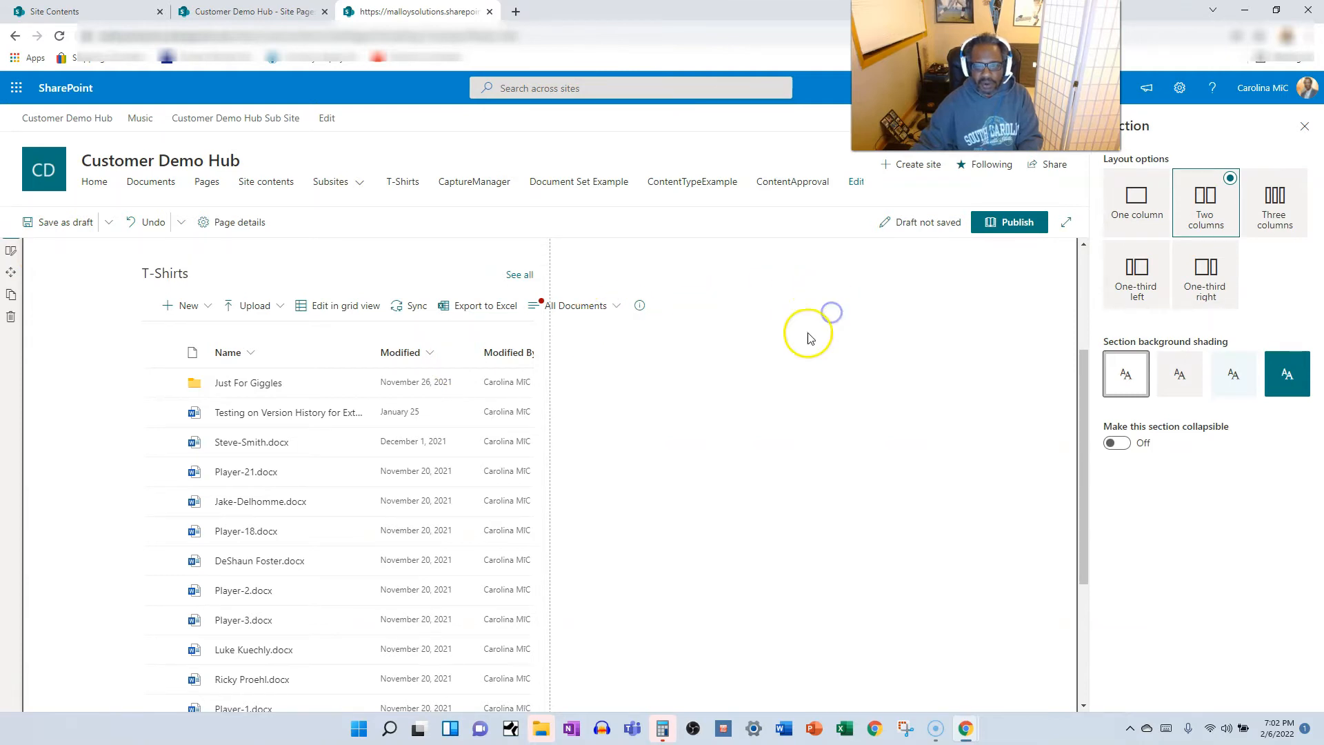
scroll(833, 393, "up", 3)
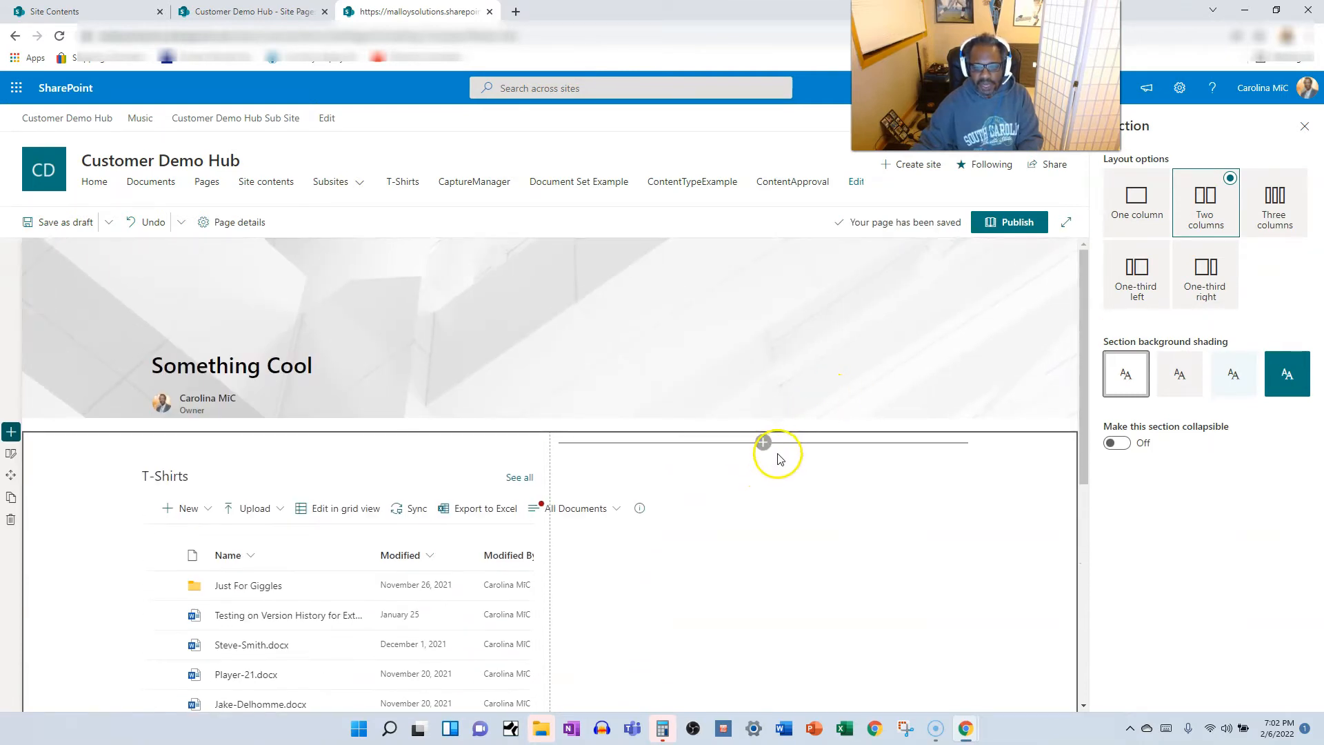
scroll(665, 560, "down", 8)
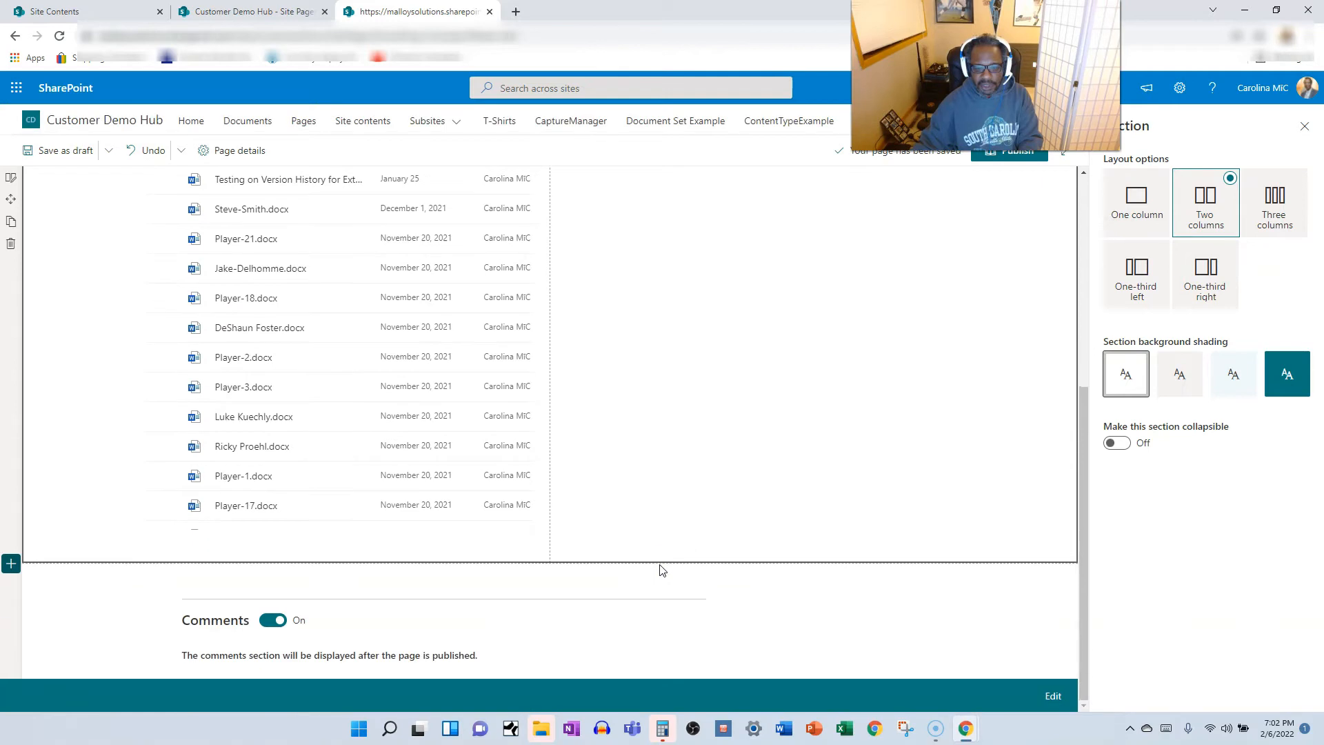
Add a List web part to the empty second column beside the T-Shirts library
scroll(697, 441, "up", 5)
left_click(284, 318)
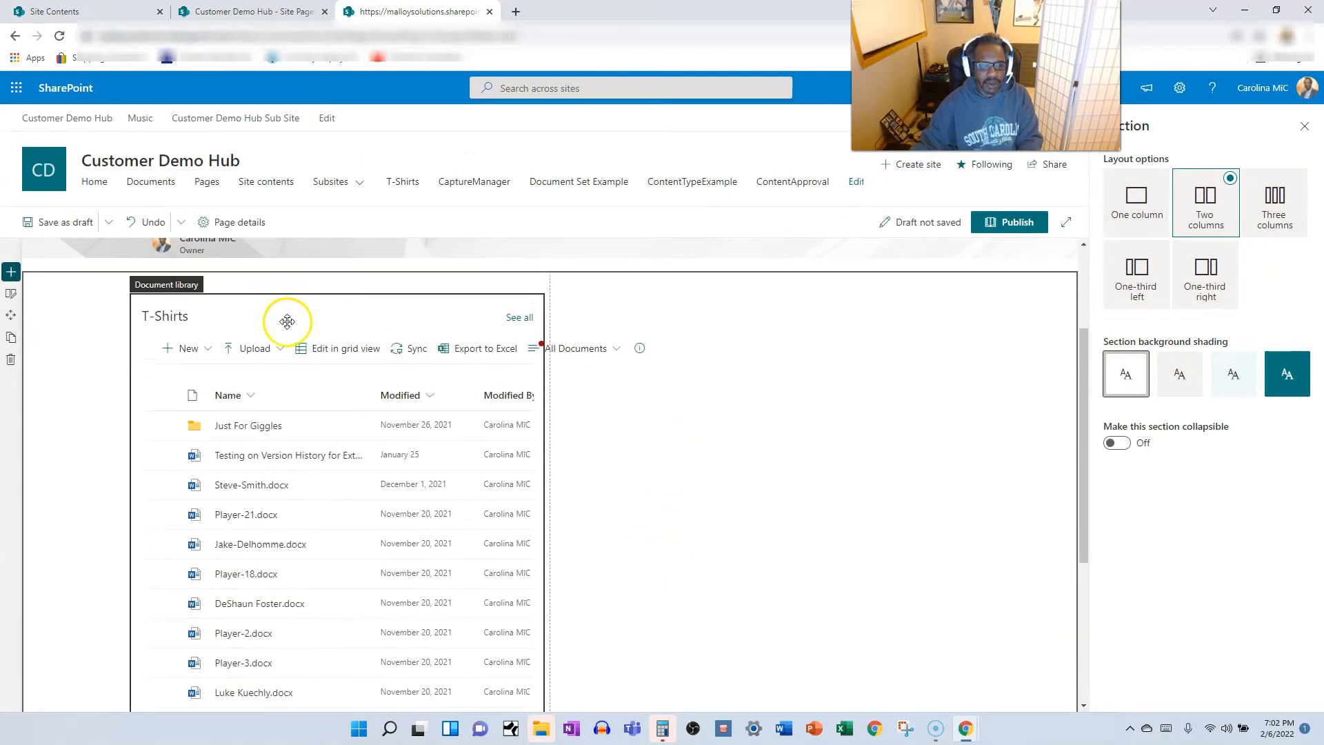
left_click(611, 322)
left_click(762, 281)
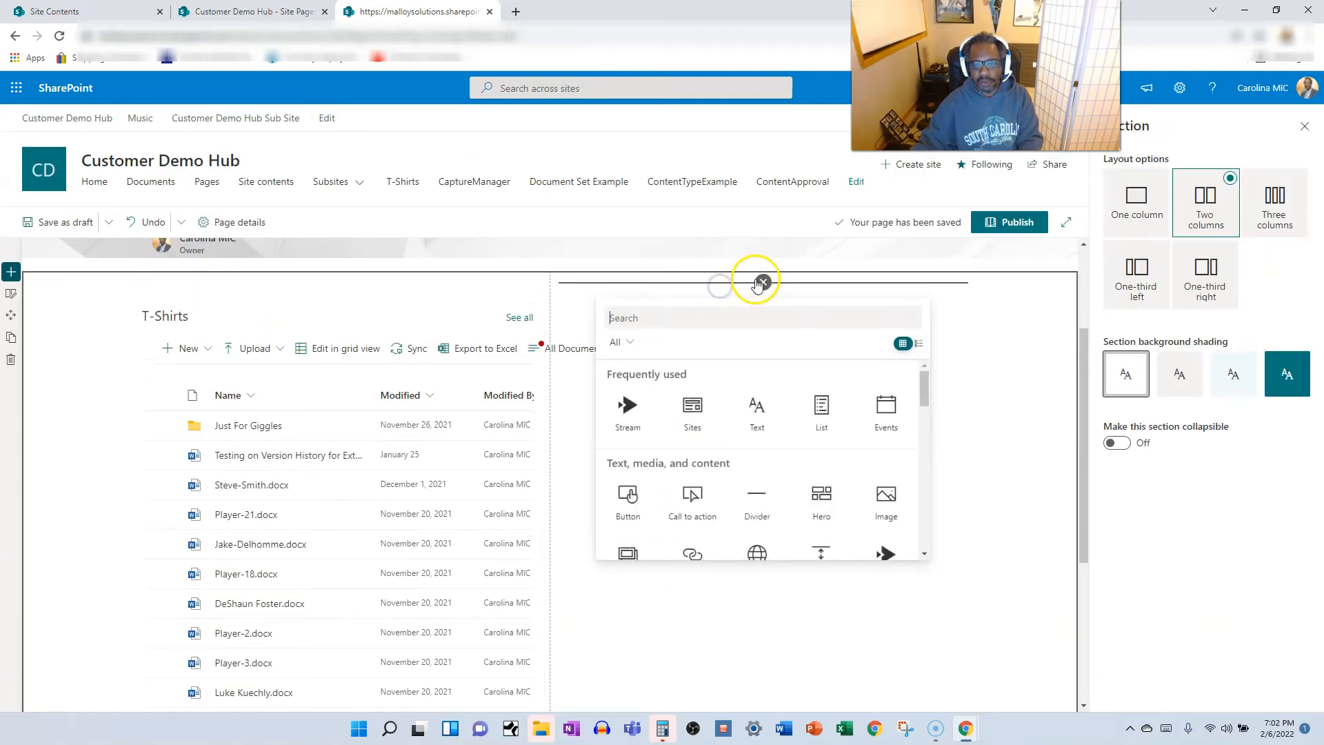
left_click(1040, 321)
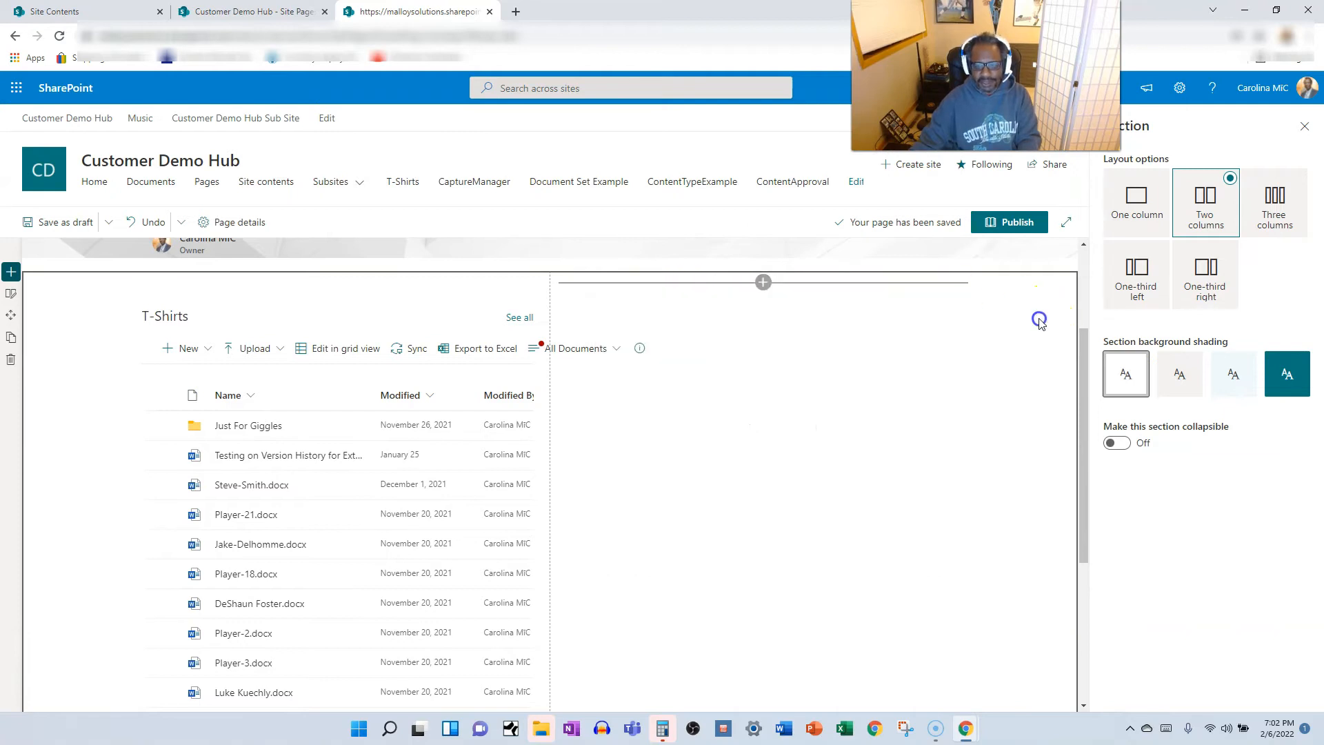
left_click(765, 283)
scroll(793, 373, "down", 1)
scroll(821, 407, "up", 1)
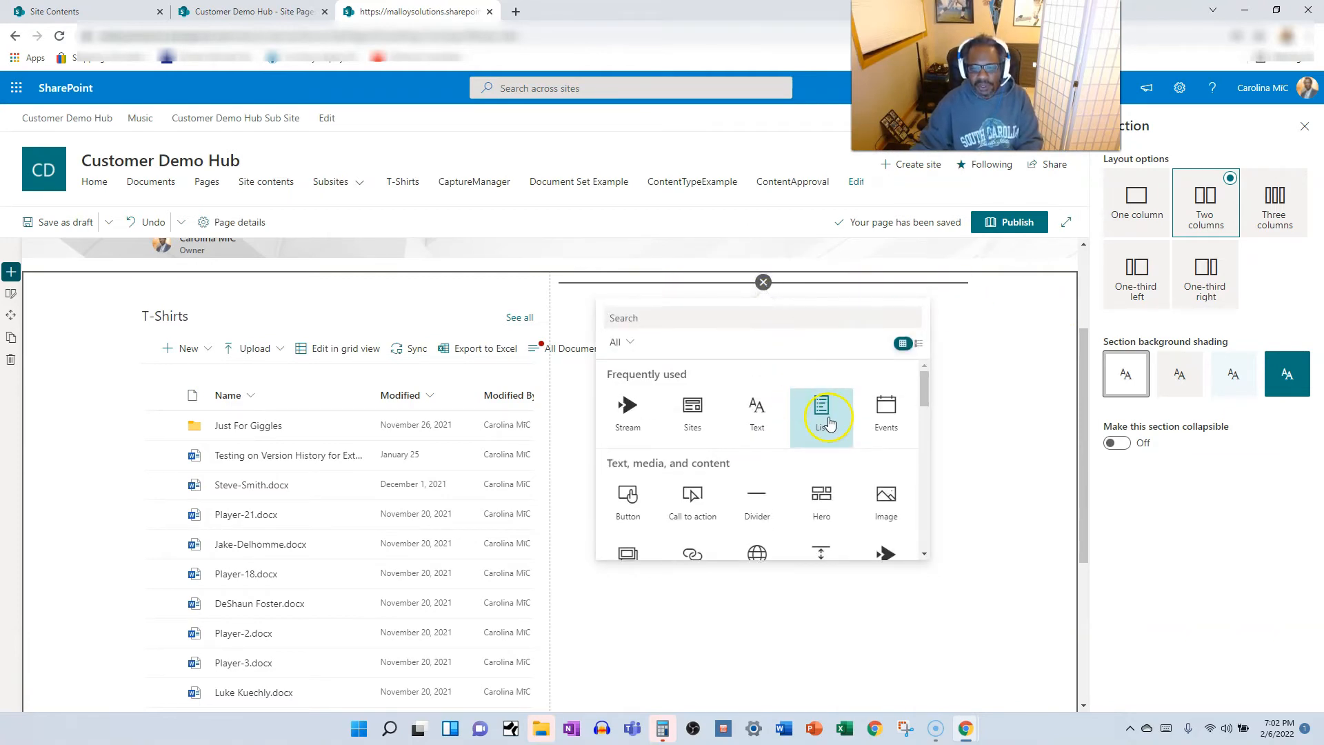
scroll(828, 422, "down", 4)
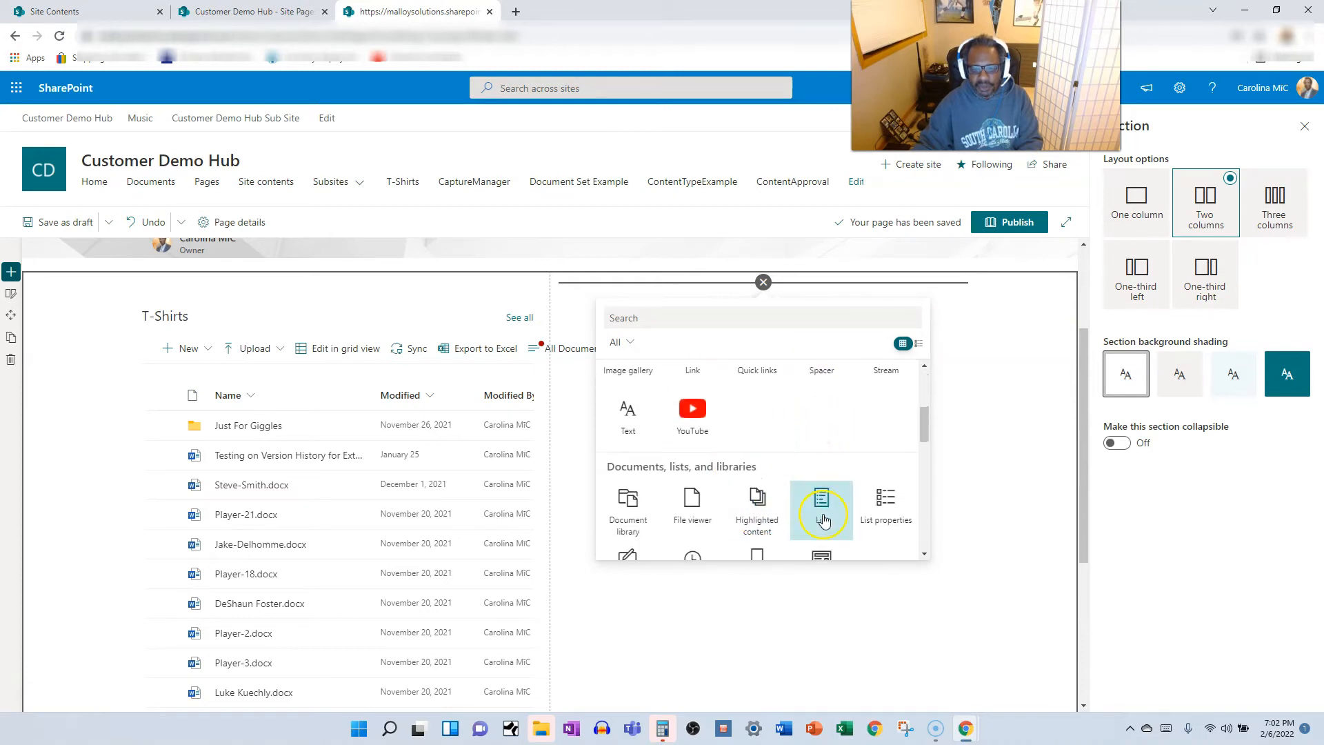
left_click(828, 508)
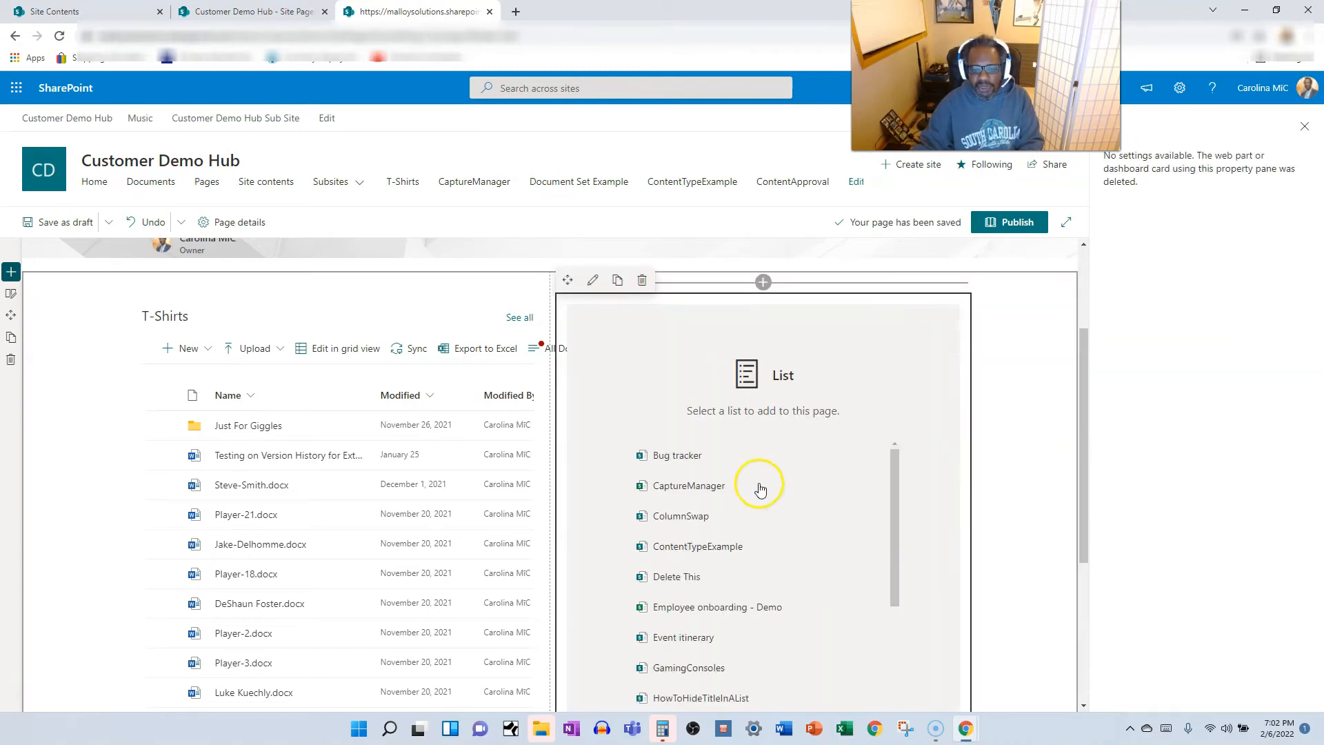
Choose GamingConsoles as the list shown in the new List web part
scroll(751, 496, "down", 3)
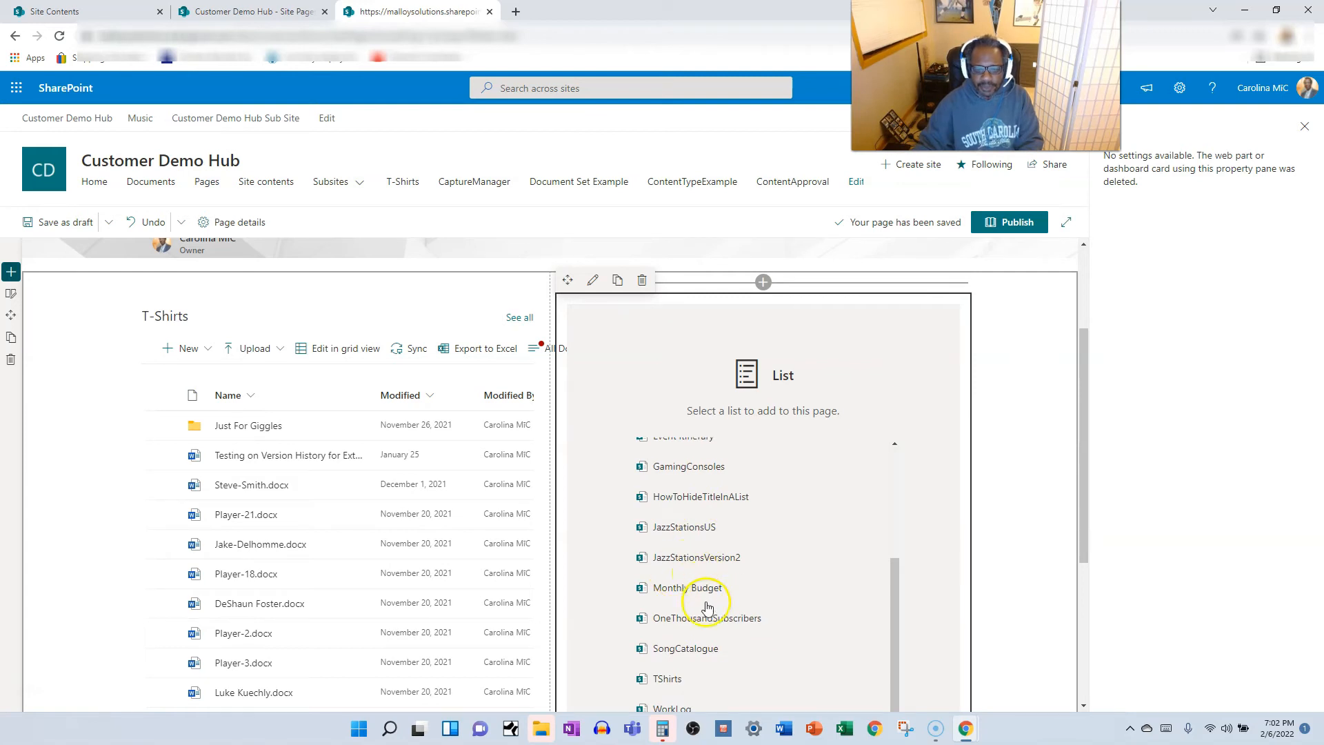
scroll(683, 586, "up", 1)
left_click(673, 536)
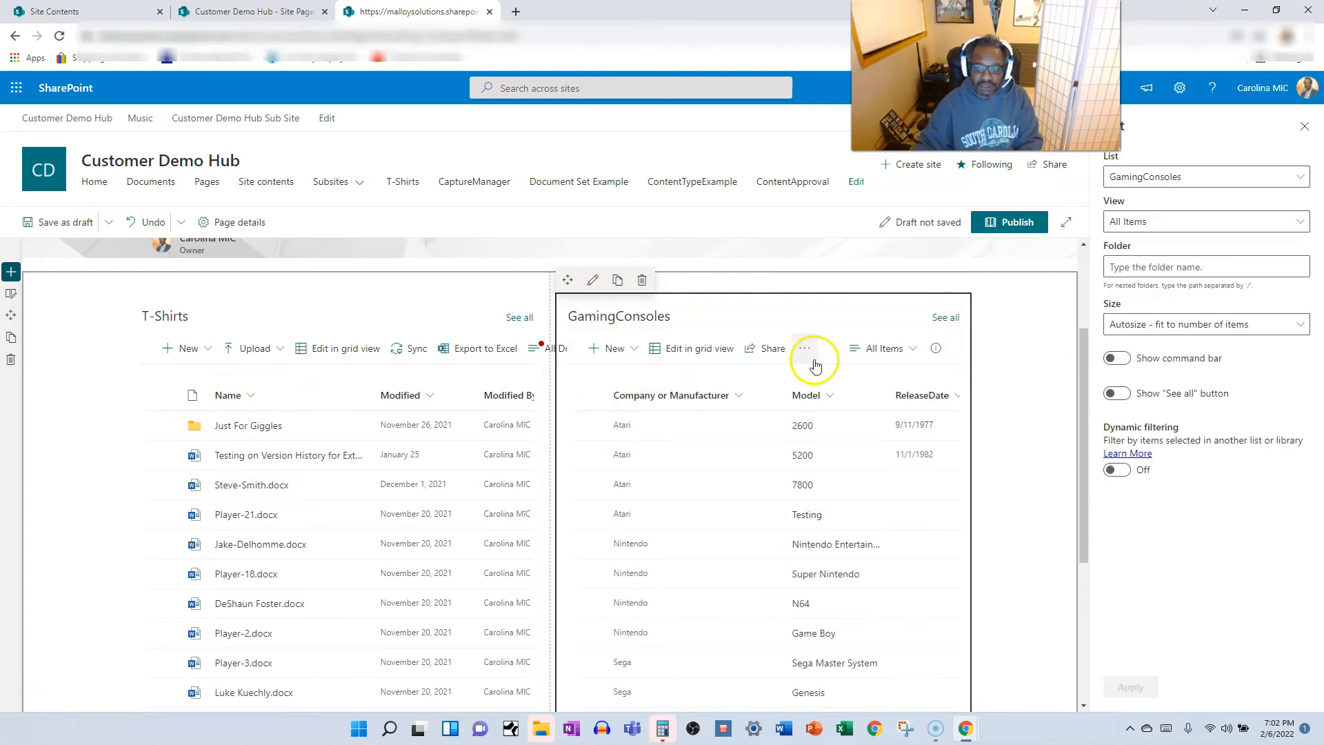
Publish the page and dismiss the page-sharing suggestions and the feedback request
left_click(1011, 223)
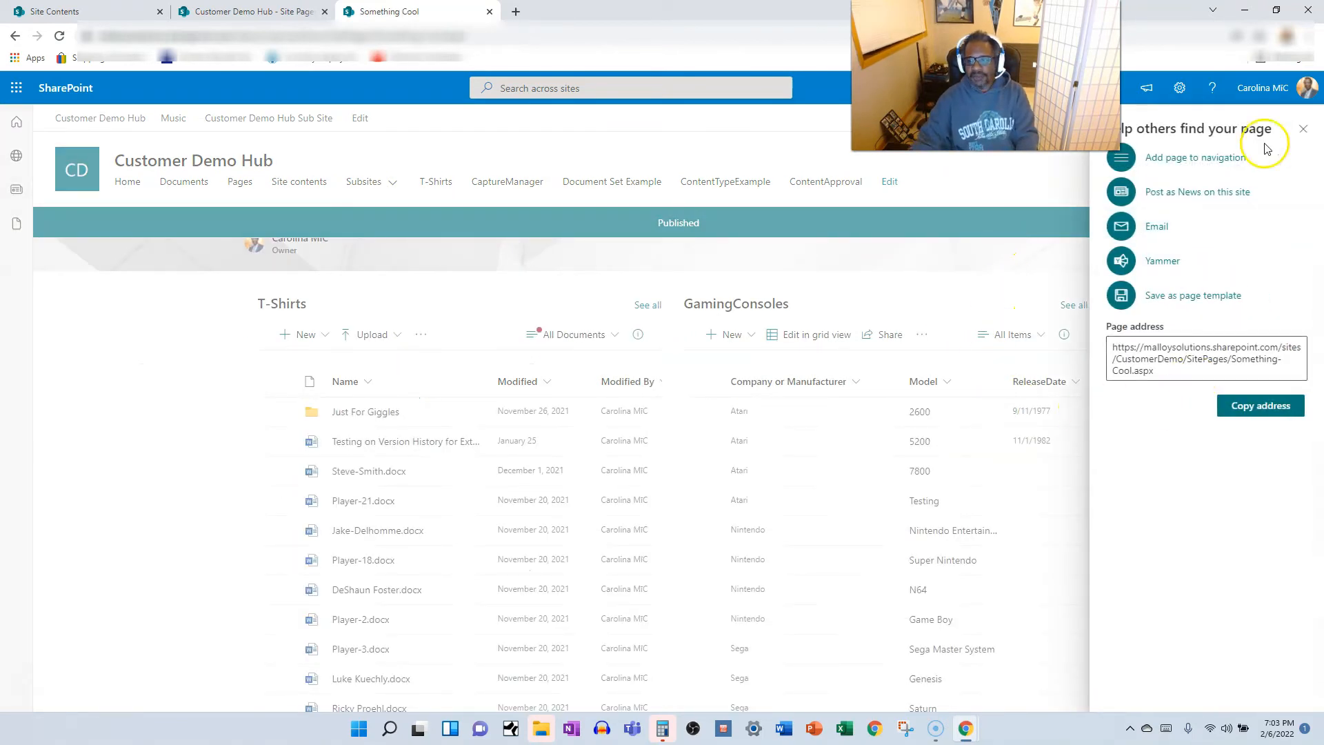
left_click(1303, 129)
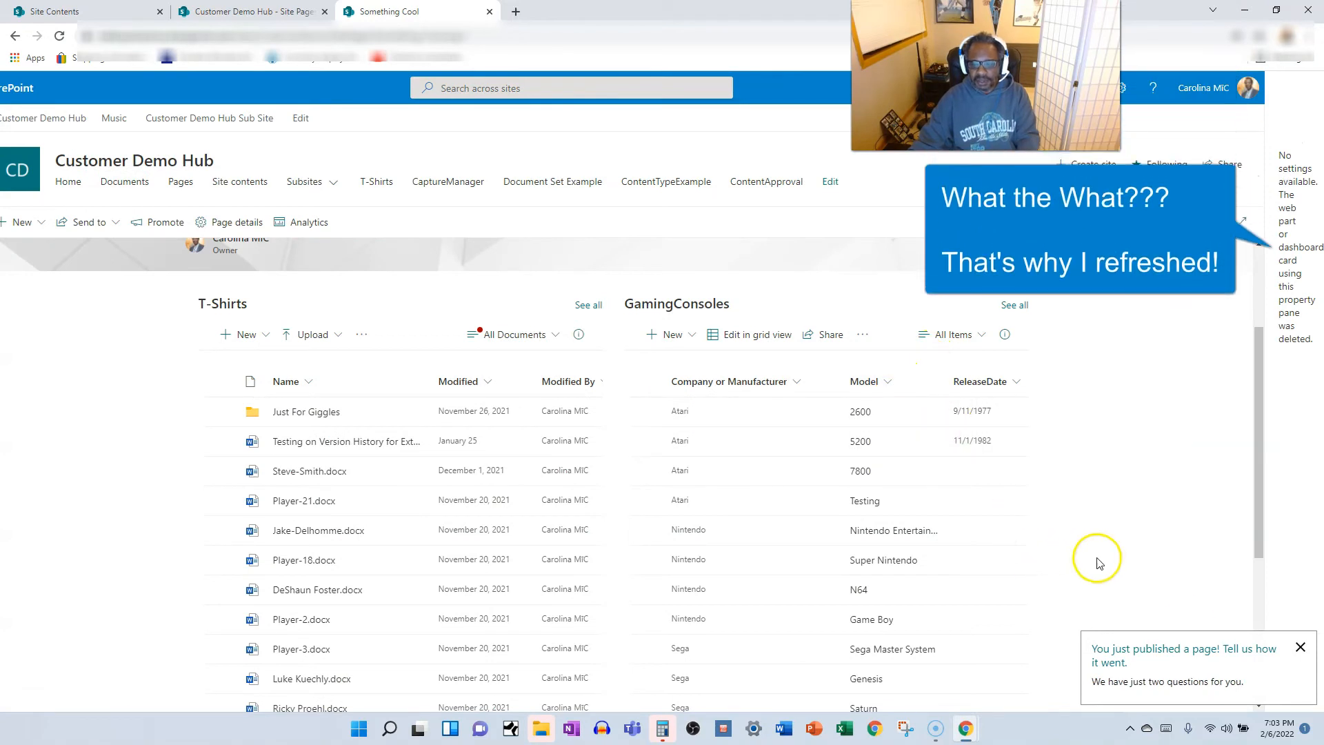
left_click(1301, 648)
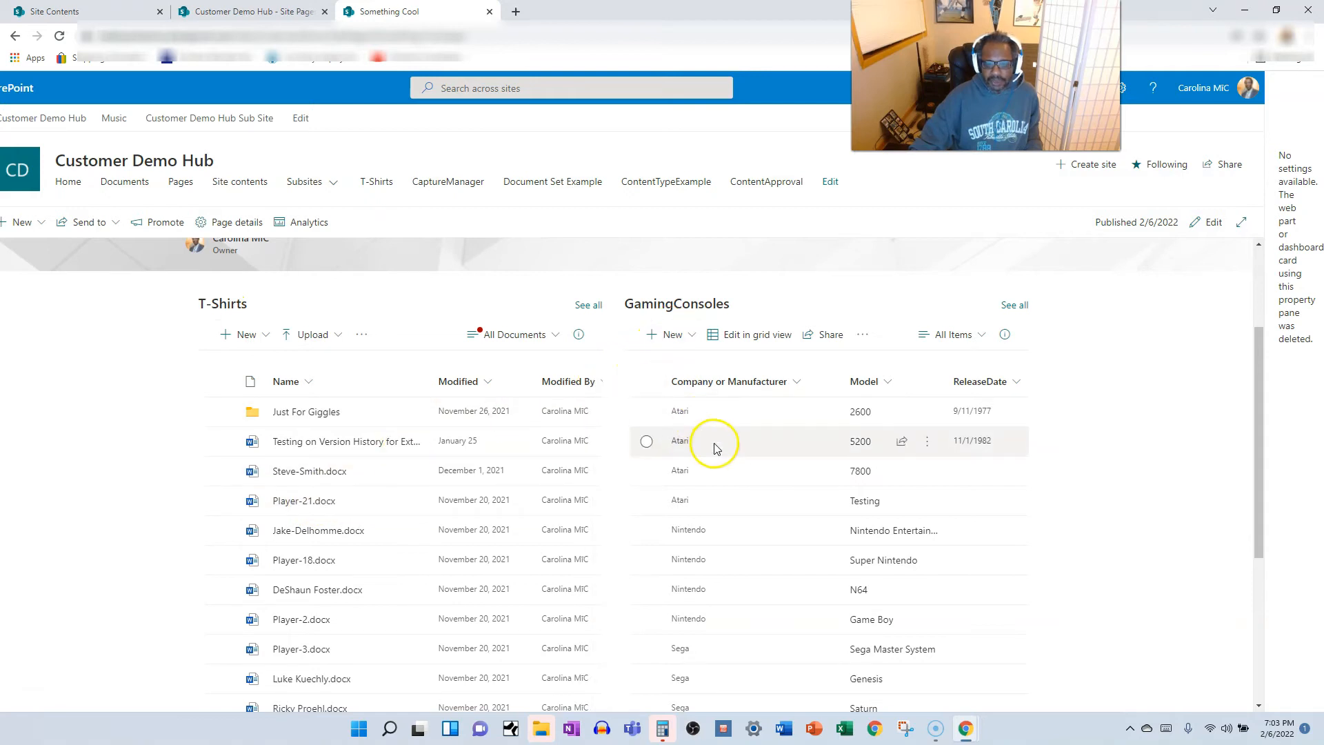
Reload the published page and look over the T-Shirts library and GamingConsoles list side by side
scroll(952, 422, "down", 1)
left_click(59, 36)
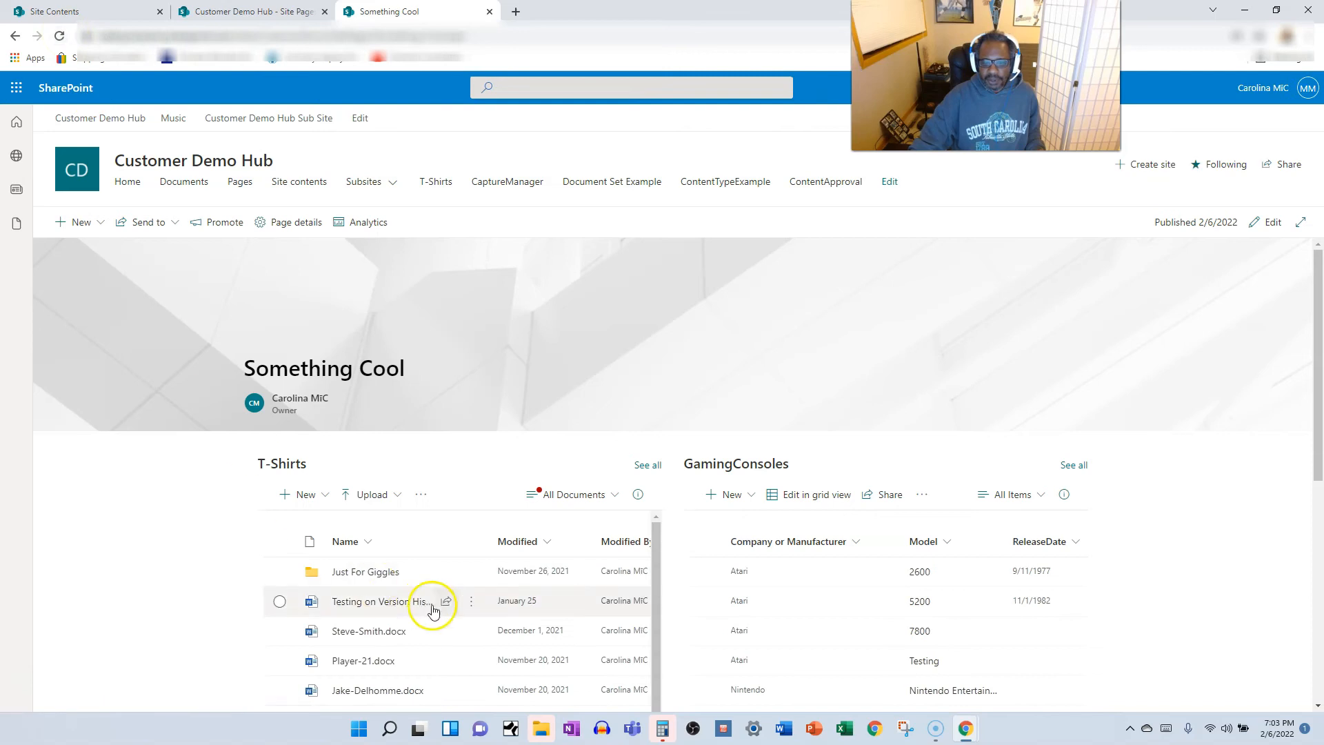
scroll(877, 535, "down", 2)
scroll(878, 535, "up", 1)
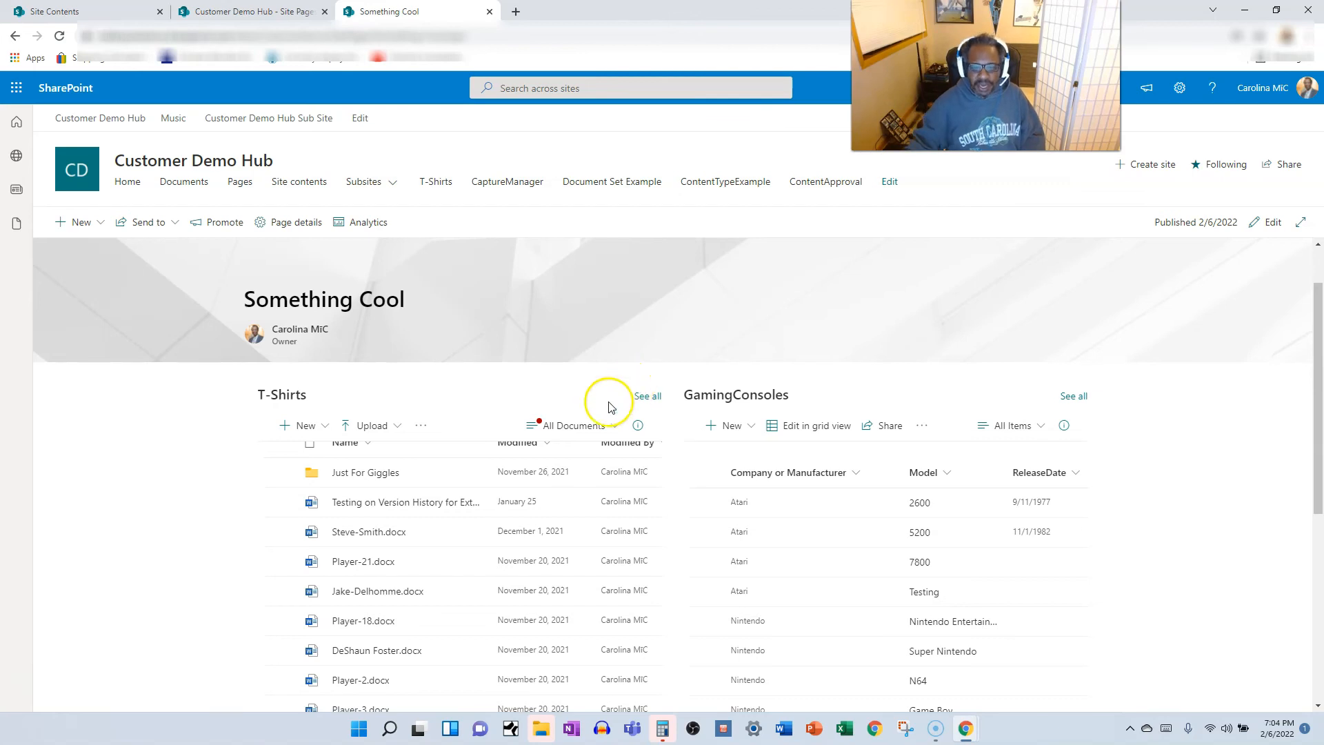
mouse_move(459, 536)
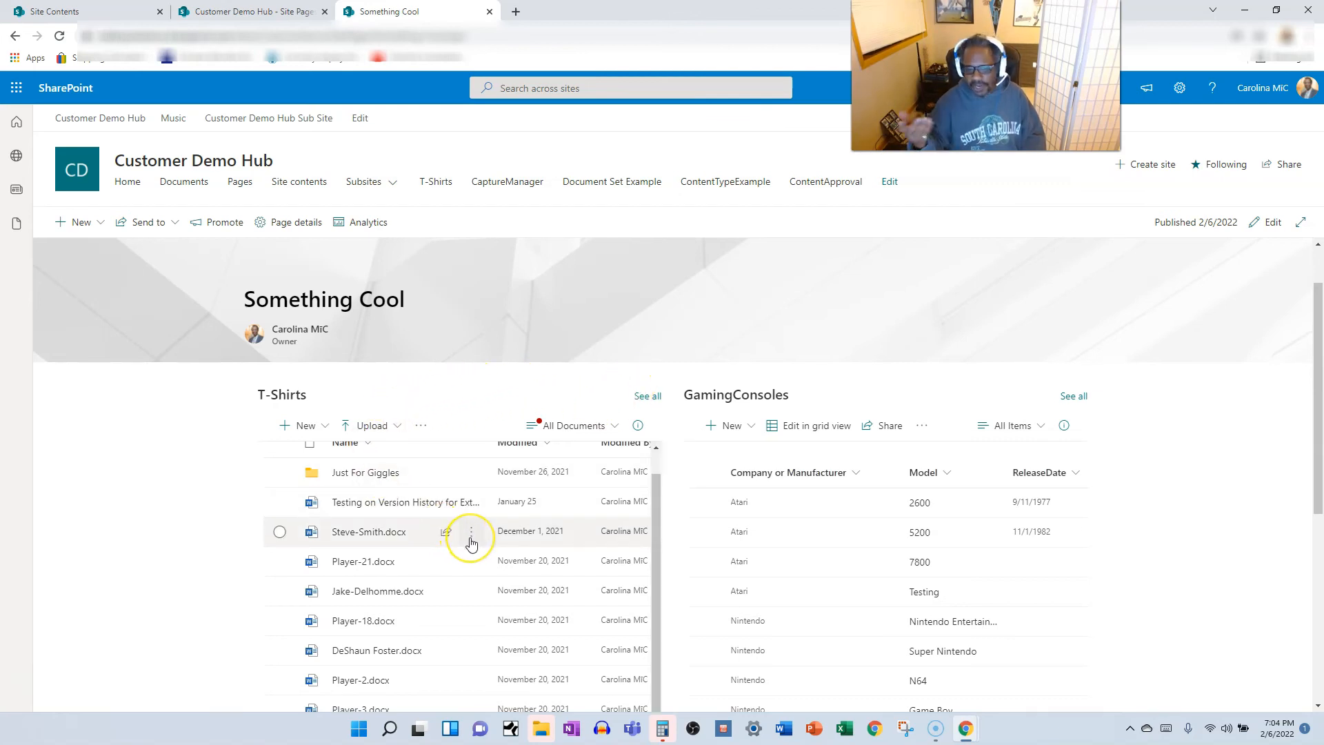